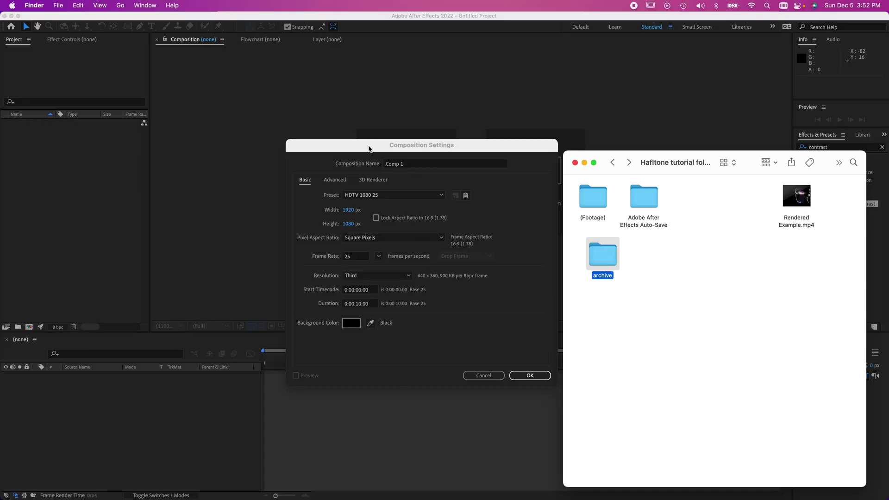
# Name the new composition 'Main' and create it
pyautogui.click(406, 164)
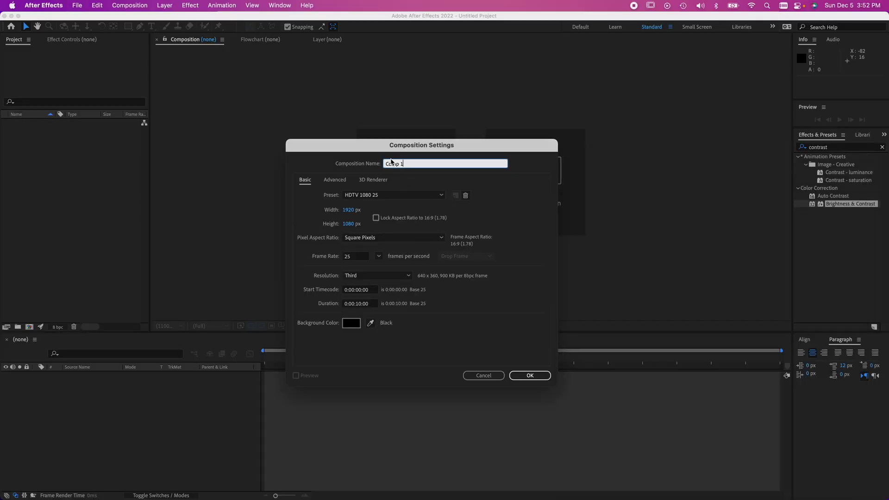
pyautogui.tripleClick(405, 164)
pyautogui.write('Main')
pyautogui.press('Return')
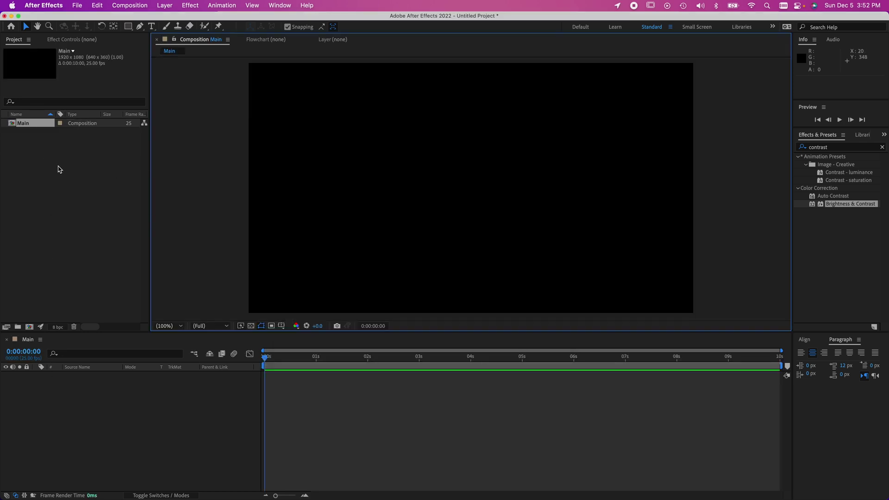
# Import the portrait .mp4 clip and add it to the Main timeline
pyautogui.rightClick(64, 184)
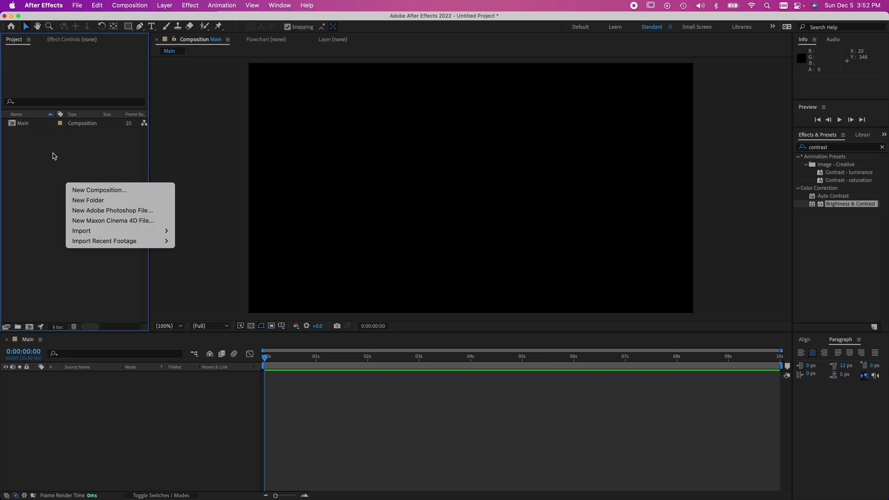
pyautogui.moveTo(81, 231)
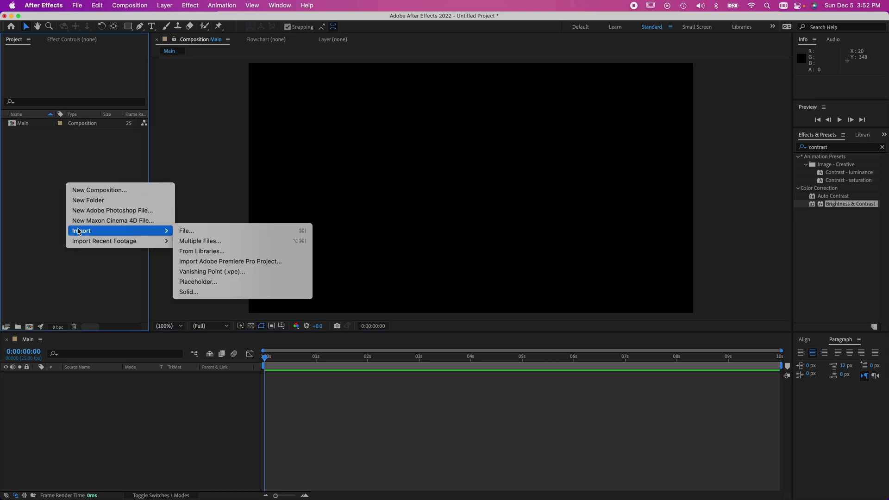
pyautogui.click(198, 231)
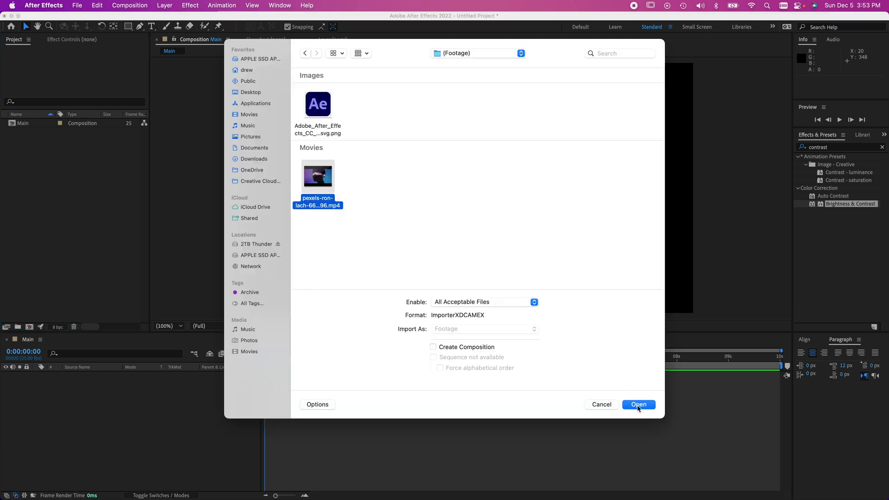
pyautogui.click(637, 405)
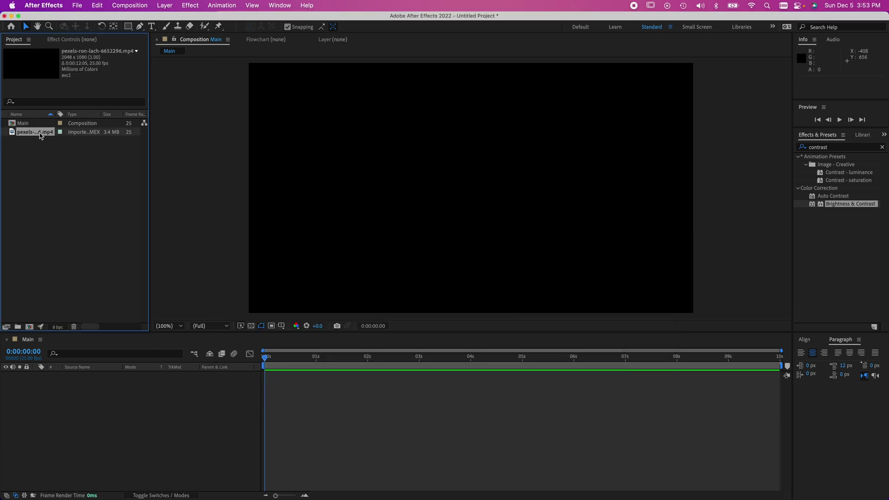
pyautogui.moveTo(37, 132); pyautogui.dragTo(85, 419)
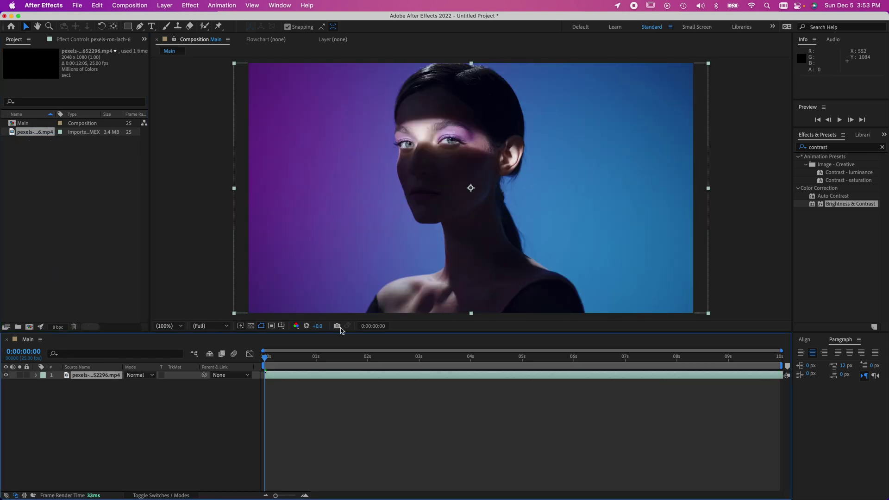
# Start a new solid layer named 'Dot' with black as its colour
pyautogui.rightClick(105, 425)
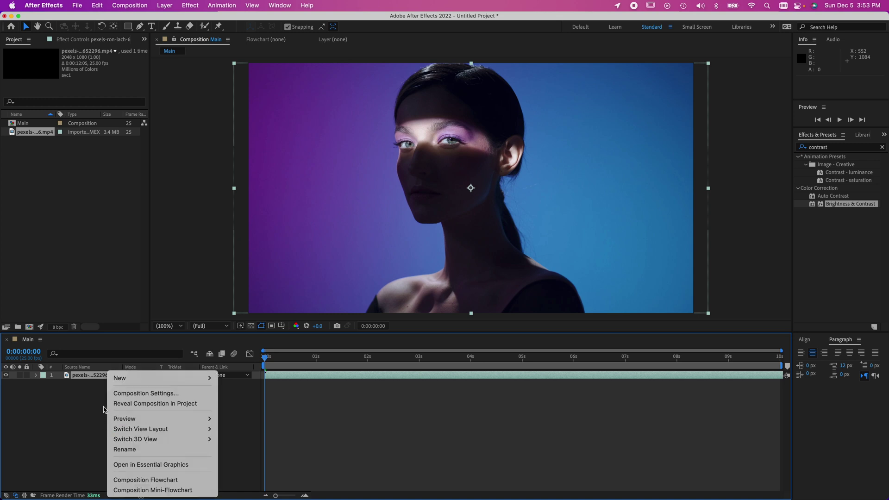
pyautogui.moveTo(124, 379)
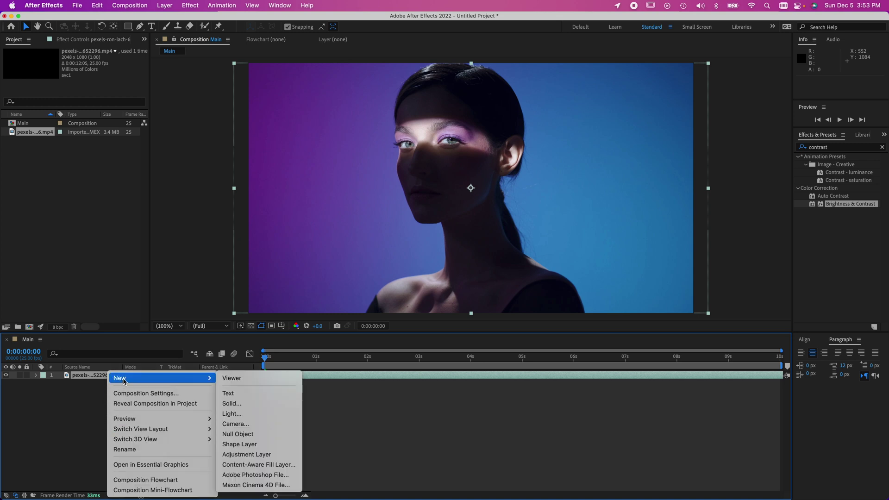
pyautogui.click(238, 404)
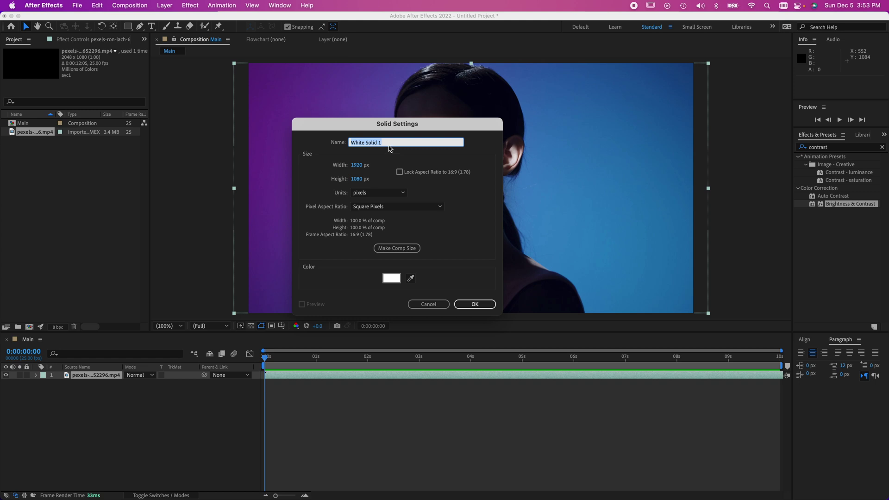
pyautogui.write('Dot')
pyautogui.click(392, 278)
pyautogui.moveTo(169, 324); pyautogui.dragTo(108, 369)
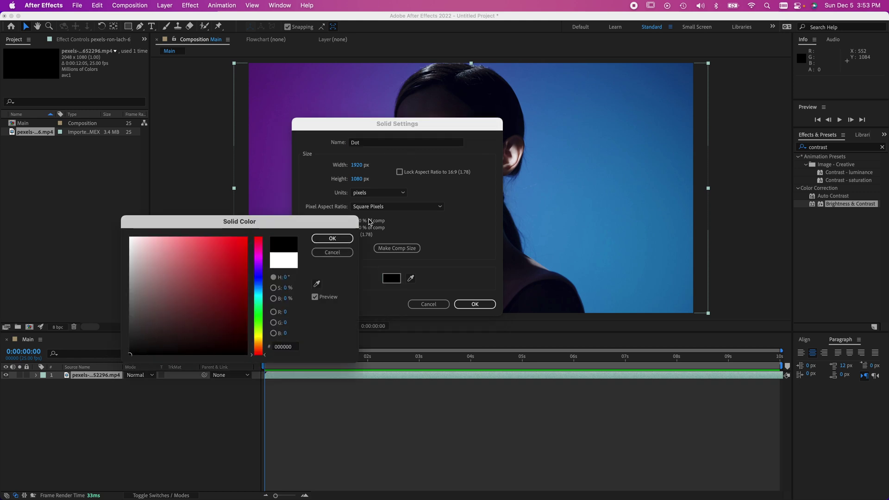
pyautogui.click(332, 238)
# Size the Dot solid to 50×50 px and create it
pyautogui.click(358, 165)
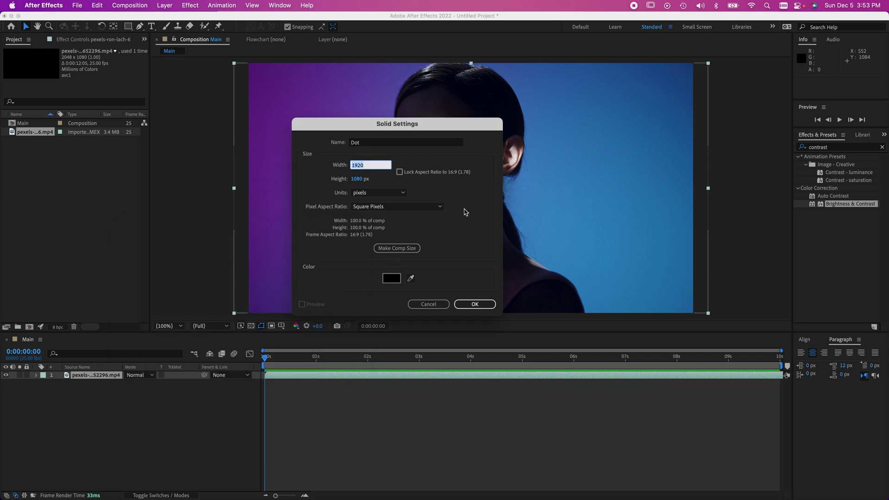
pyautogui.write('50')
pyautogui.press('Tab')
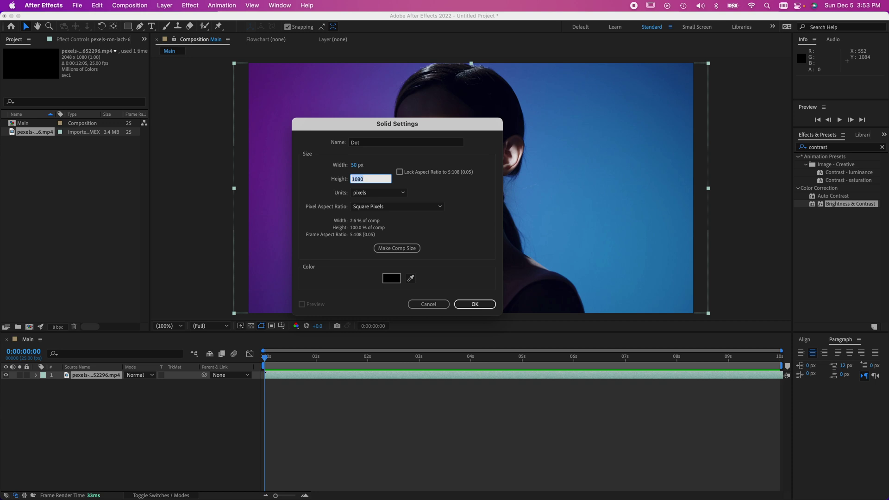
pyautogui.write('50')
pyautogui.press('Tab')
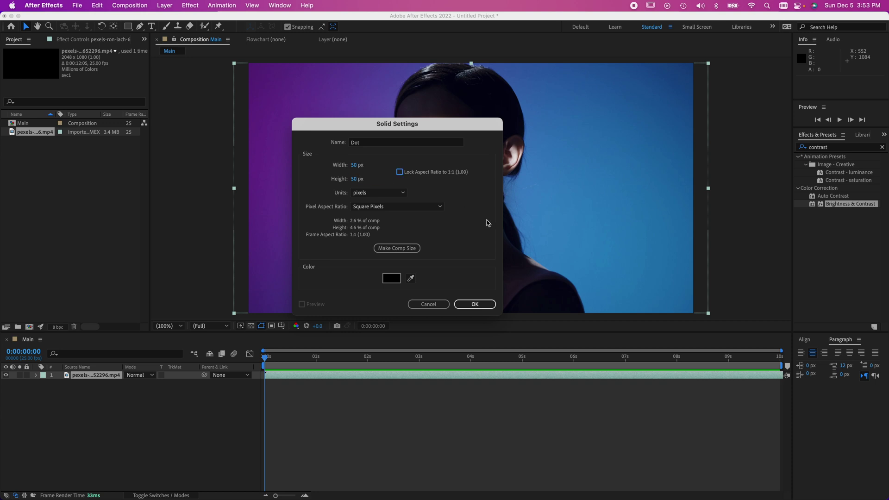
pyautogui.click(483, 306)
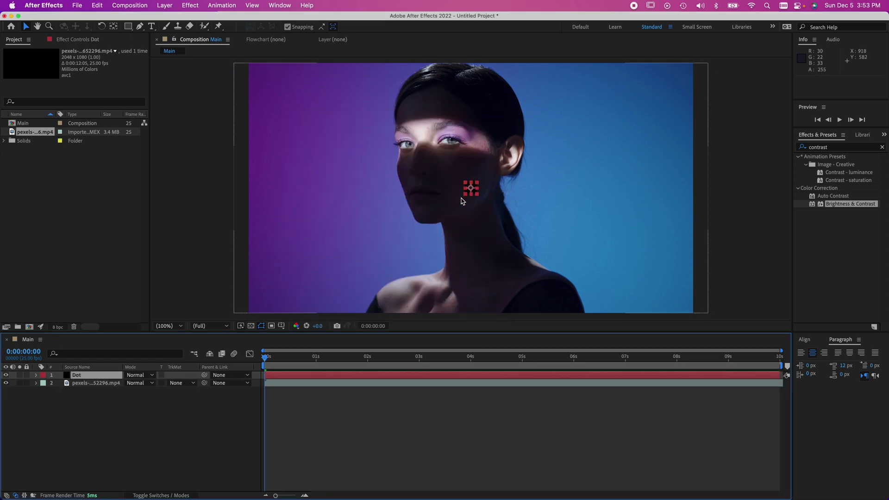
# Search effects for 'grad' and apply Gradient Ramp to the Dot layer
pyautogui.click(838, 148)
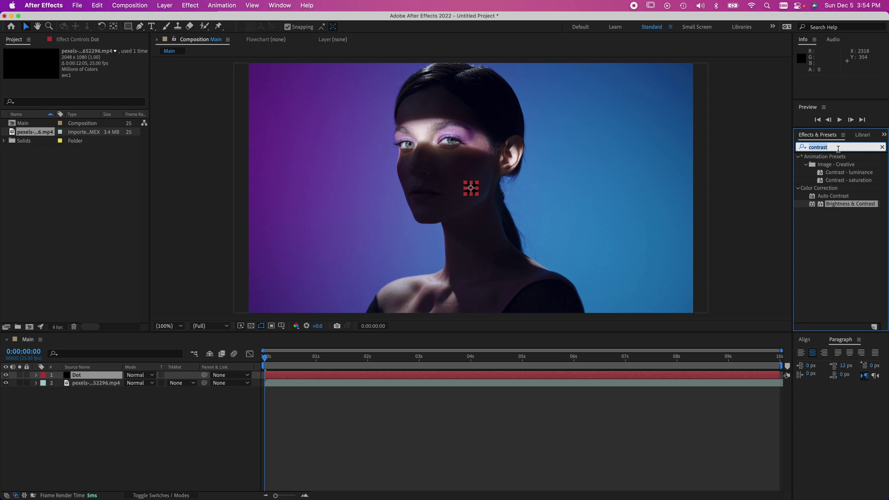
pyautogui.click(280, 5)
pyautogui.press('Escape')
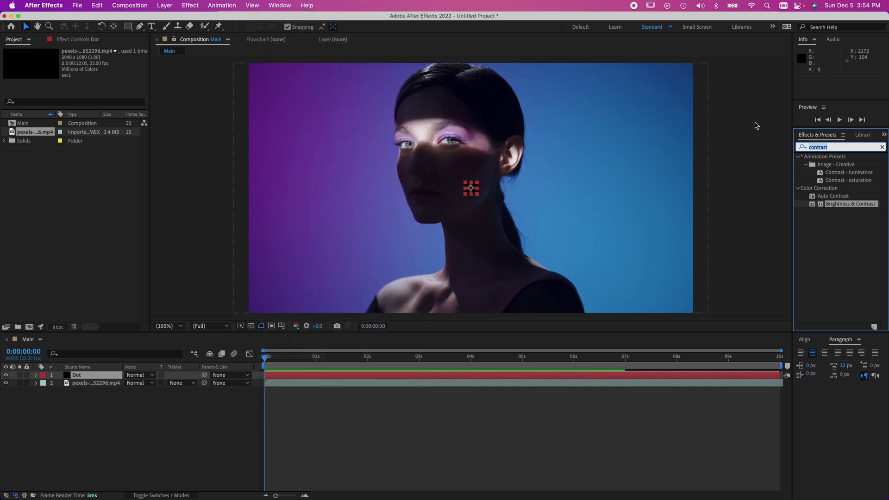
pyautogui.click(832, 147)
pyautogui.write('grad')
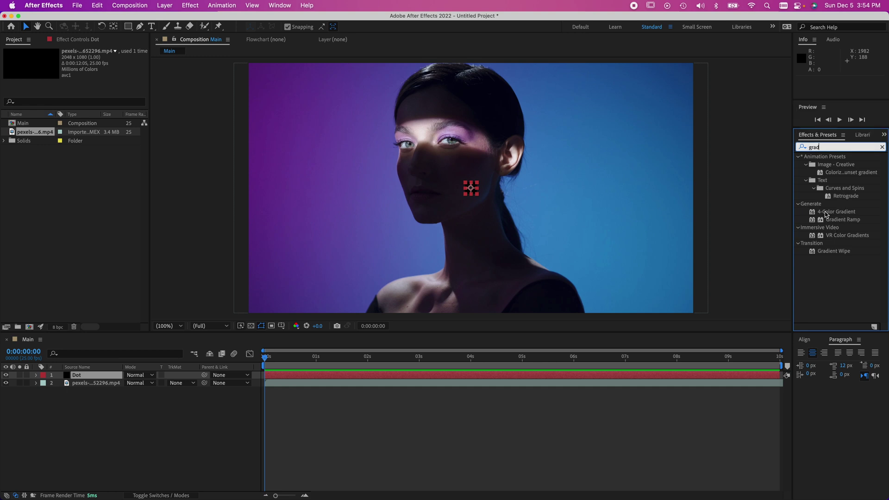
pyautogui.moveTo(829, 220); pyautogui.dragTo(76, 377)
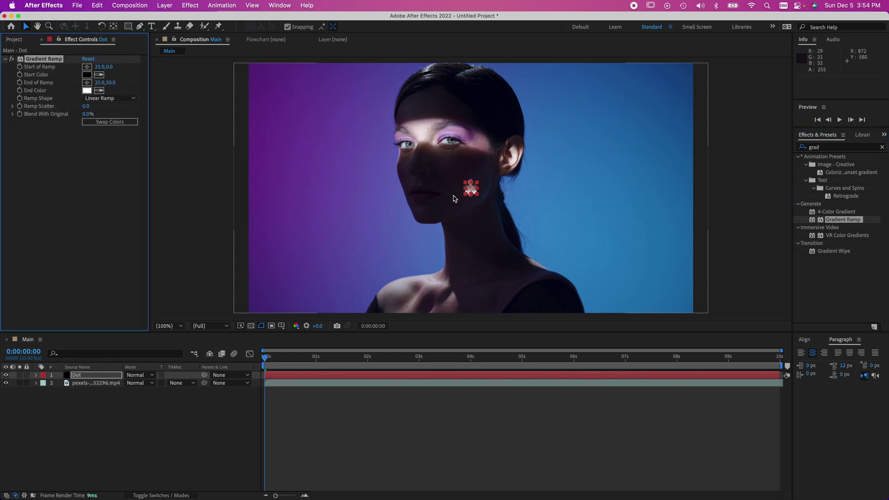
# Make the ramp radial, start 25,25, end 25,50, with colours swapped for a white centre
pyautogui.scroll(4, 456, 196)
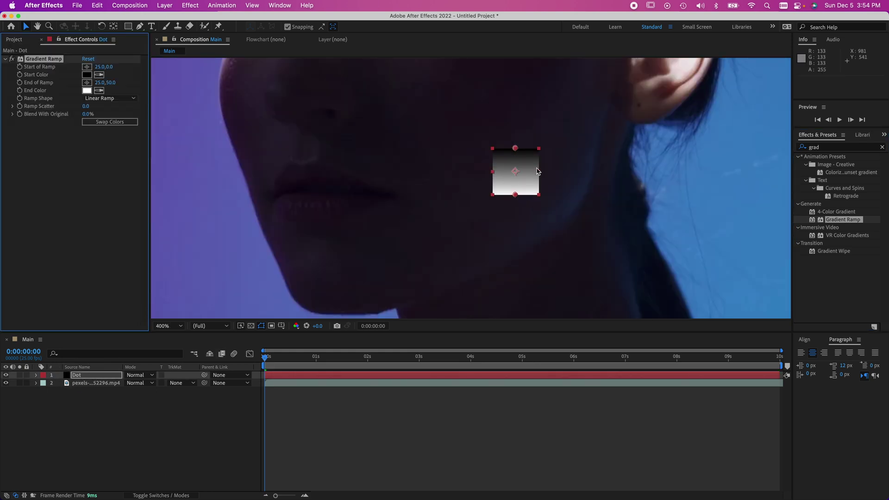
pyautogui.click(111, 99)
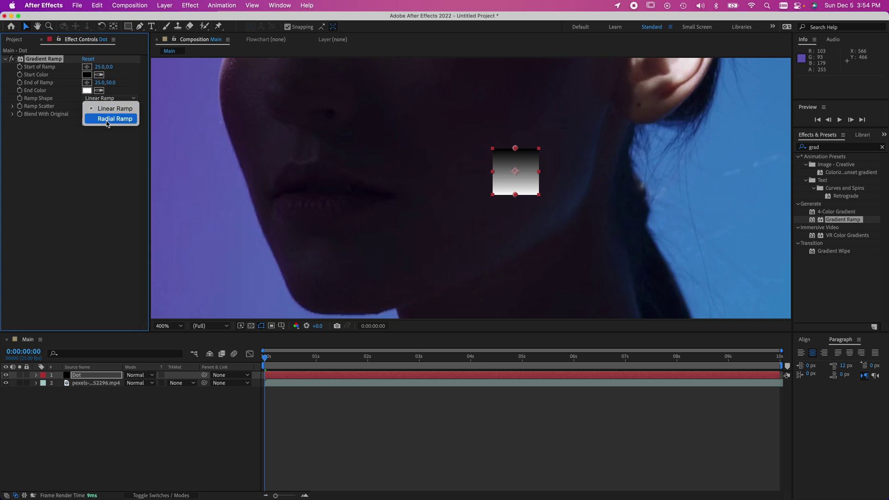
pyautogui.click(107, 120)
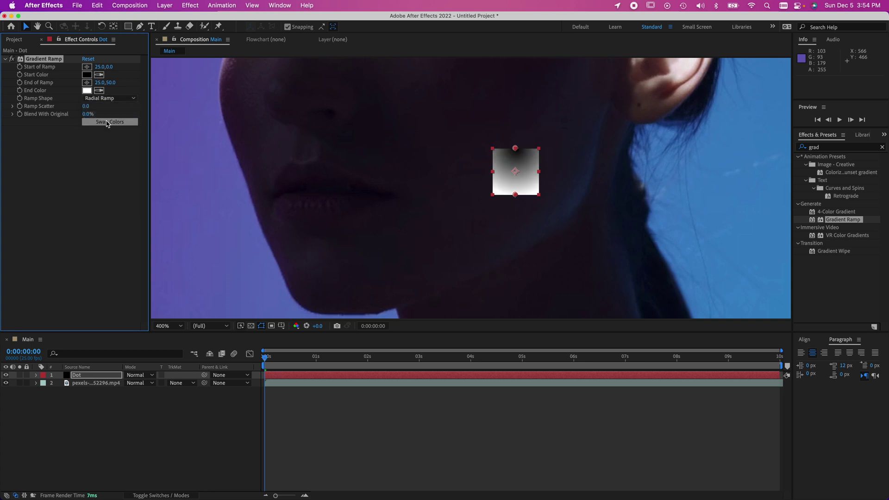
pyautogui.click(110, 67)
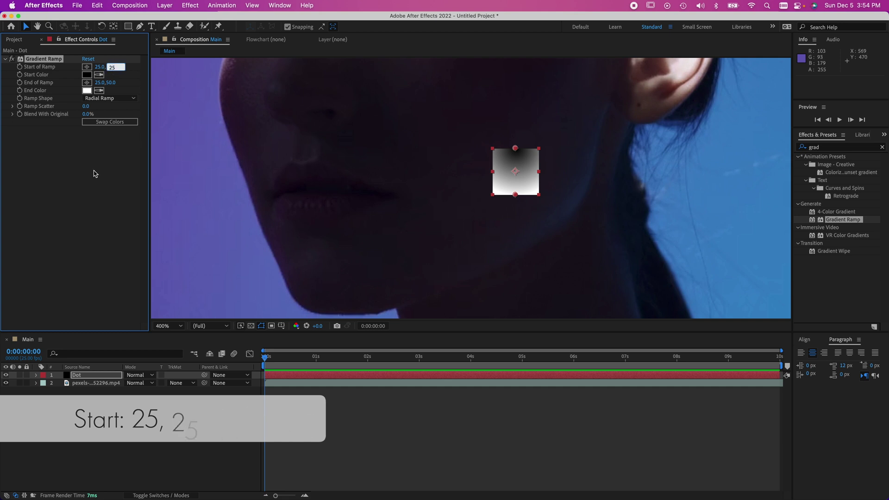
pyautogui.press('Return')
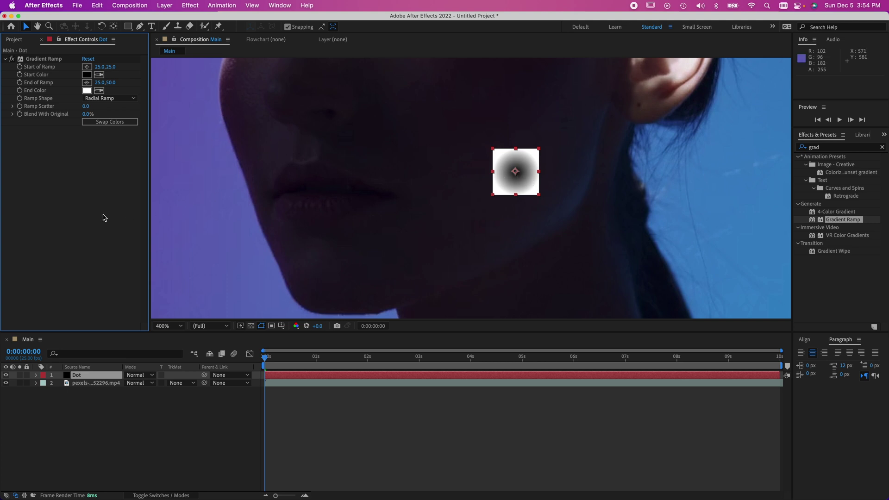
pyautogui.click(100, 122)
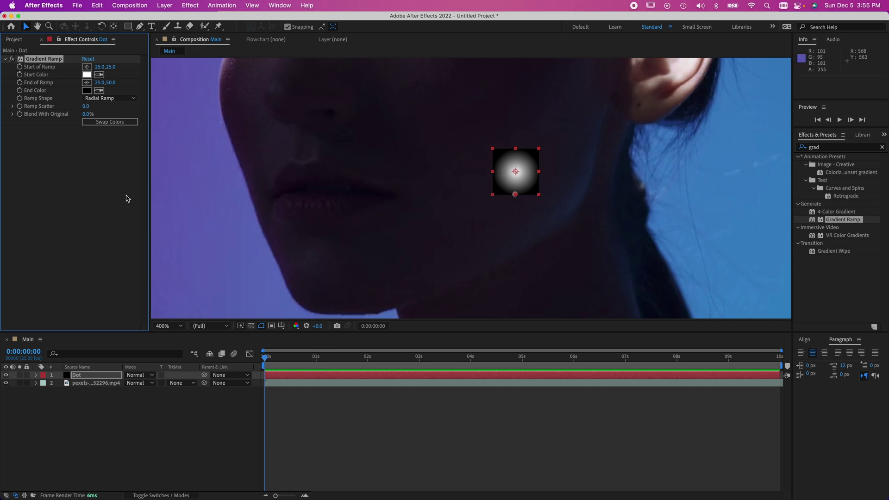
pyautogui.click(169, 328)
pyautogui.click(180, 346)
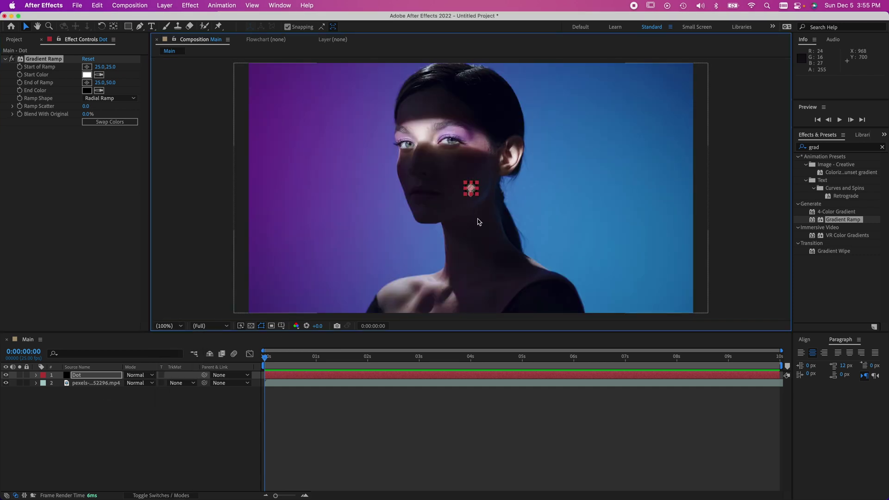
# Apply Motion Tile to Dot and widen its output to tile a 3860×2190 dot grid
pyautogui.click(820, 146)
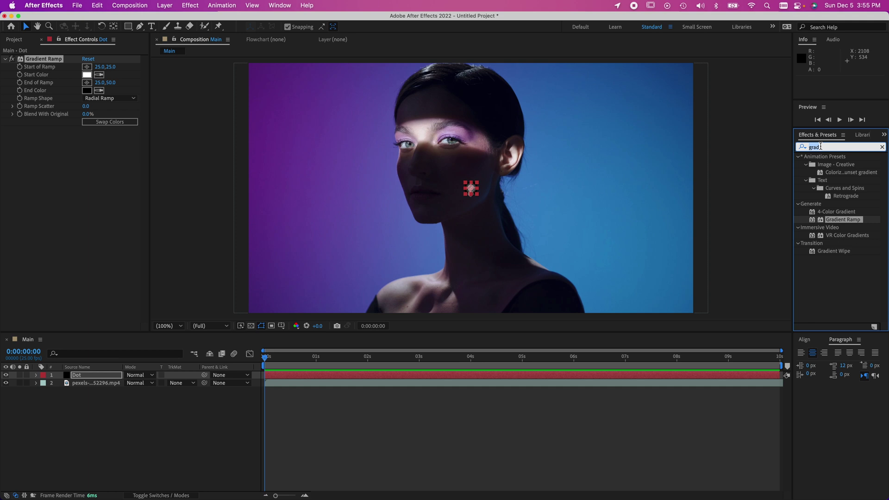
pyautogui.write('m')
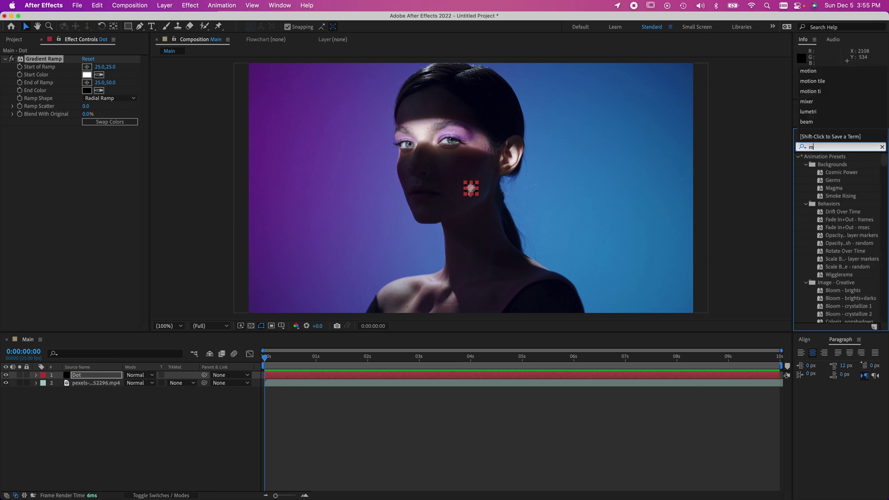
pyautogui.write('otio')
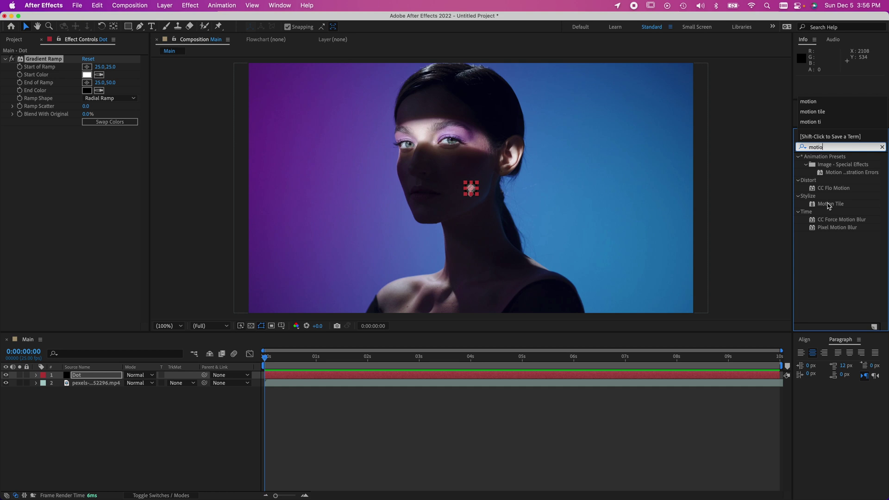
pyautogui.moveTo(829, 206); pyautogui.dragTo(87, 377)
pyautogui.moveTo(89, 161); pyautogui.dragTo(245, 146)
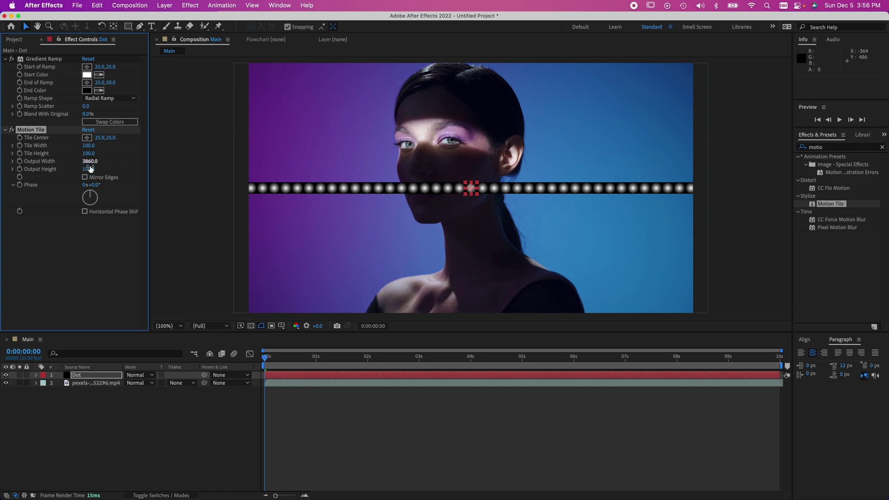
pyautogui.moveTo(87, 170); pyautogui.dragTo(180, 165)
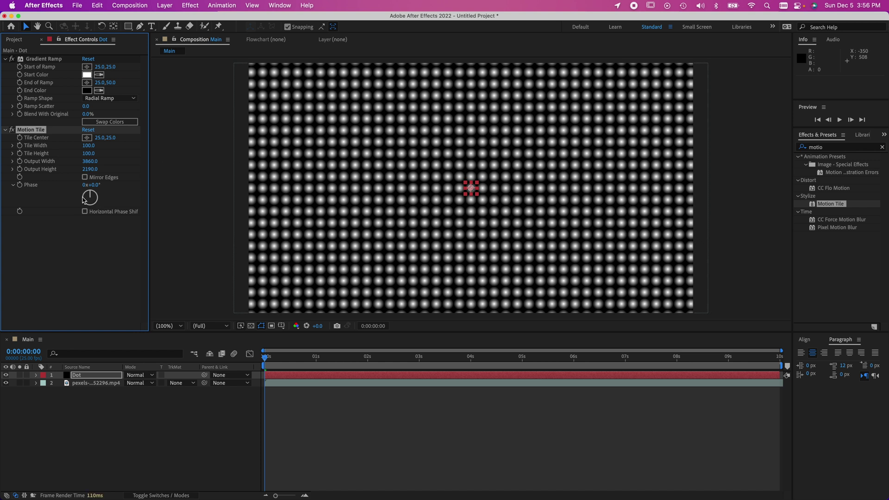
# Set Motion Tile Phase to 180° with Horizontal Phase Shift enabled
pyautogui.click(95, 186)
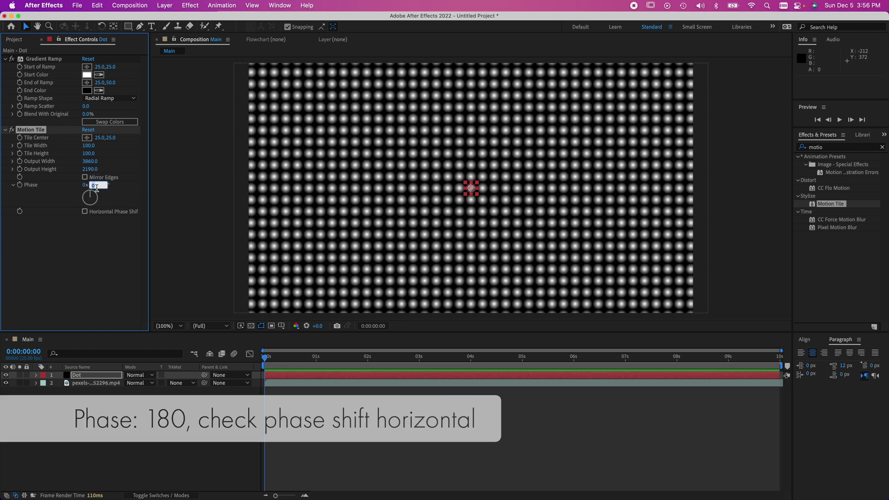
pyautogui.click(120, 222)
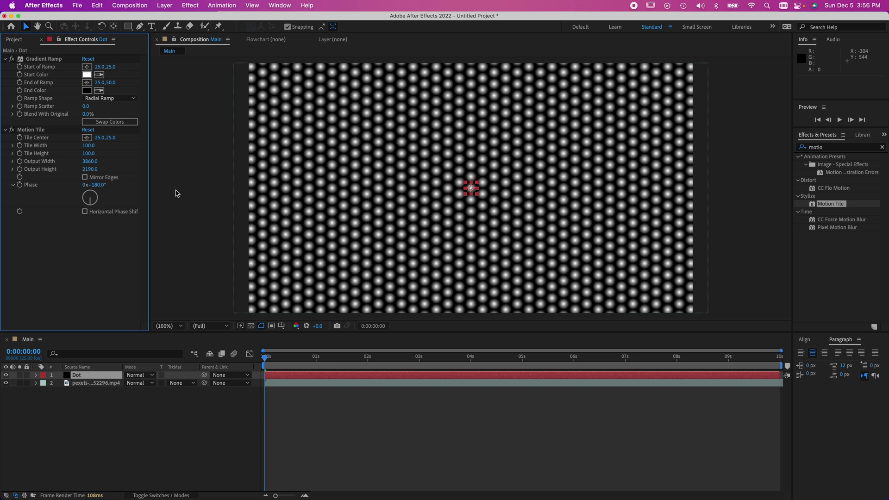
pyautogui.click(85, 212)
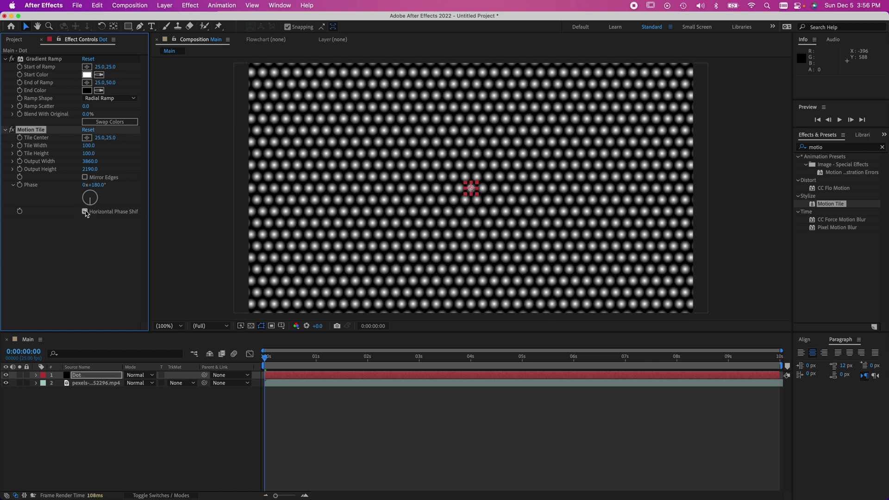
# Reduce Motion Tile's Tile Width from 100 to 51
pyautogui.rightClick(86, 147)
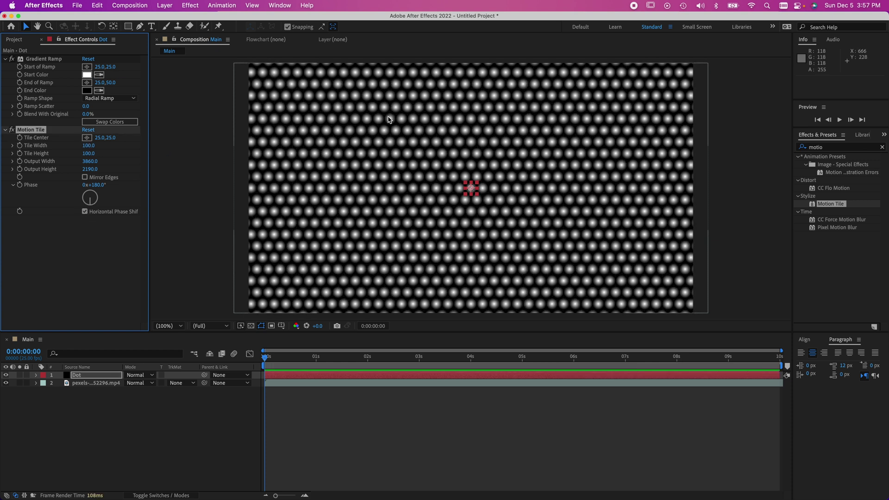
pyautogui.click(267, 159)
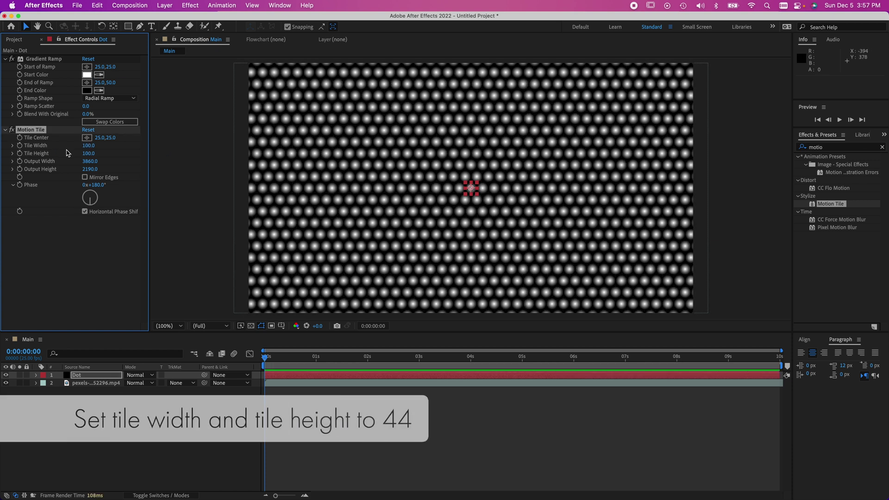
pyautogui.moveTo(87, 146); pyautogui.dragTo(57, 157)
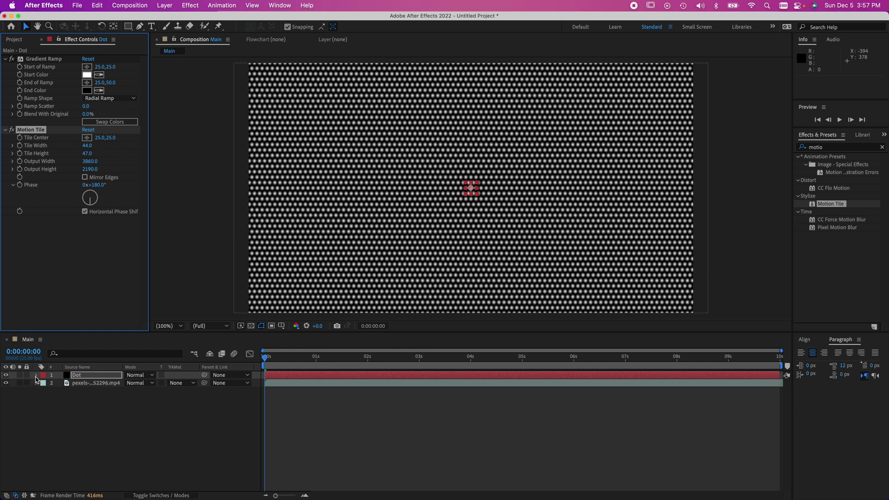
# Pick-whip Tile Height to Tile Width and shrink both to 37
pyautogui.click(36, 375)
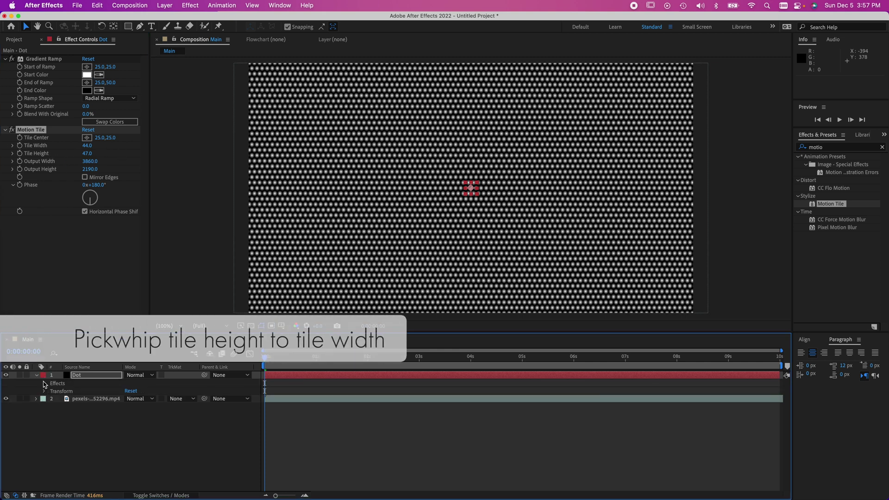
pyautogui.click(45, 384)
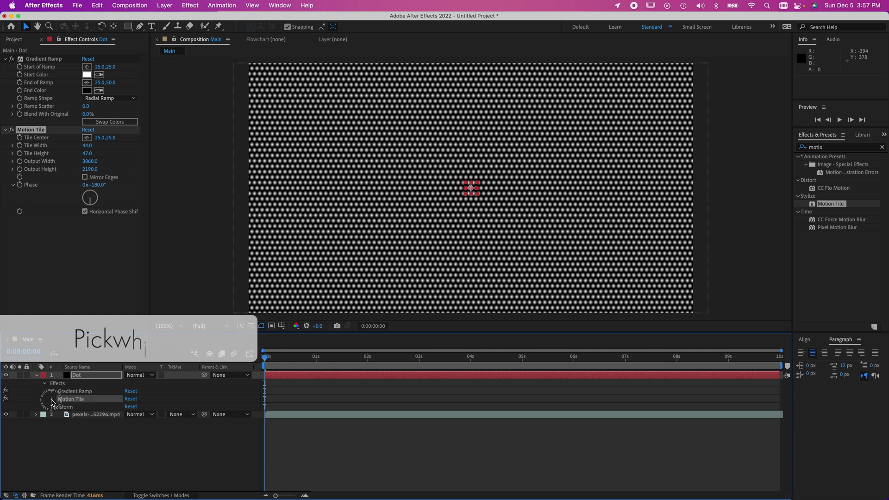
pyautogui.click(51, 399)
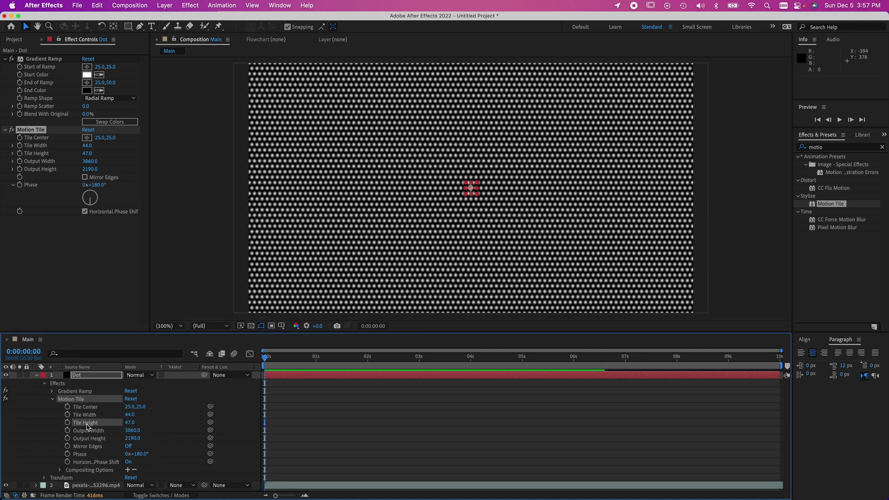
pyautogui.moveTo(210, 423); pyautogui.dragTo(103, 416)
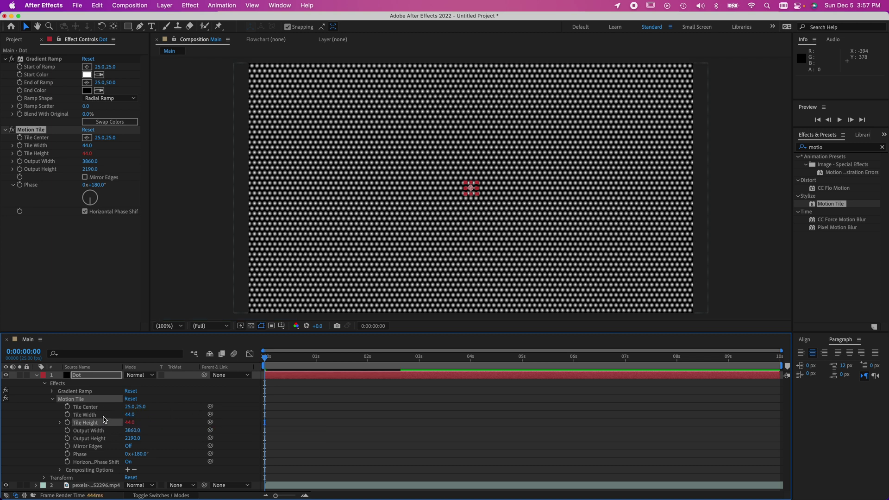
pyautogui.moveTo(88, 147); pyautogui.dragTo(78, 147)
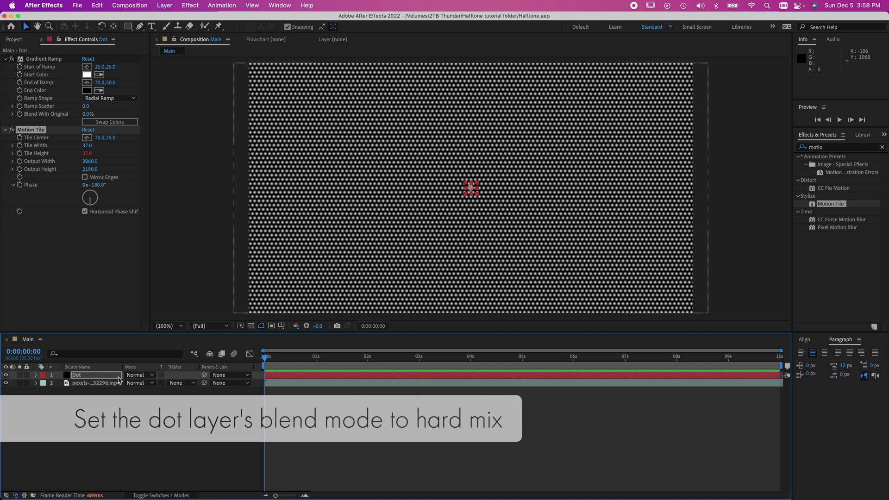
# Set the Dot layer's blend mode to Hard Mix
pyautogui.click(108, 378)
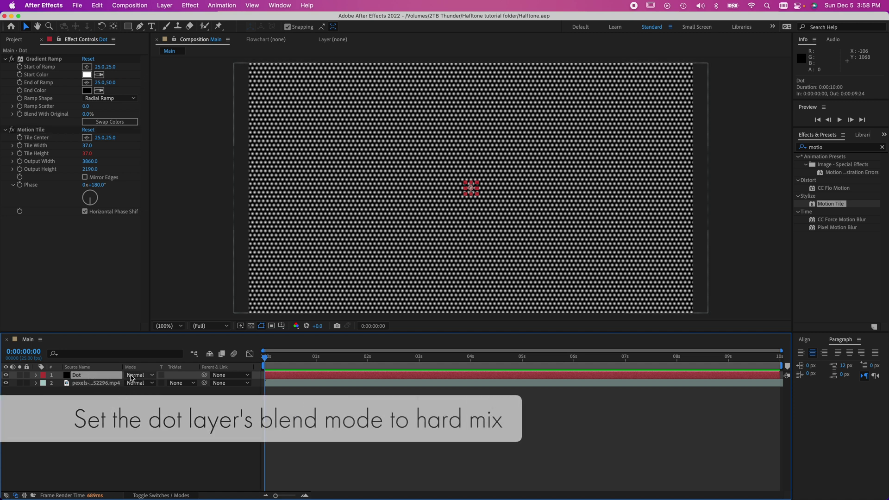
pyautogui.click(136, 376)
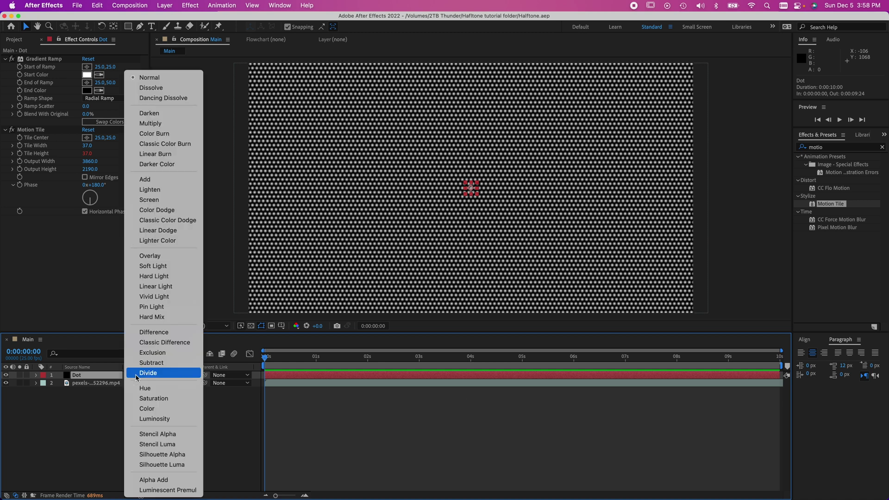
pyautogui.click(146, 317)
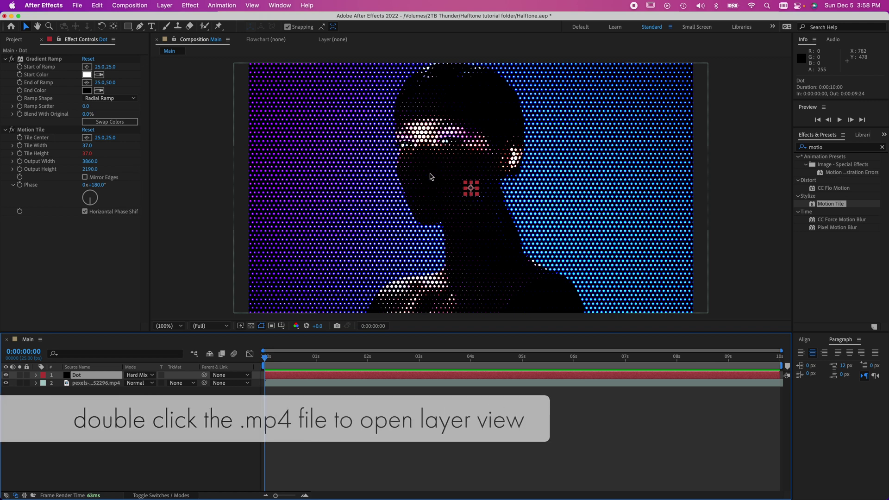
# Open the portrait footage layer in its Layer panel view
pyautogui.click(103, 404)
pyautogui.click(96, 383)
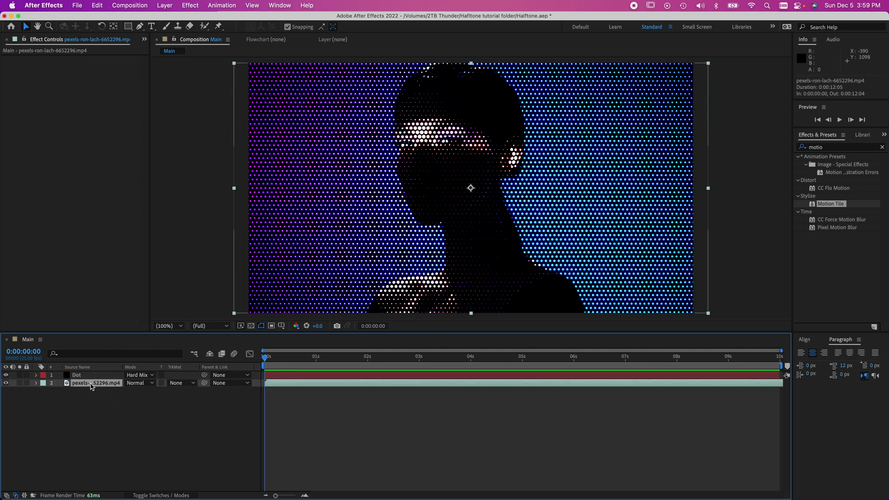
pyautogui.doubleClick(92, 387)
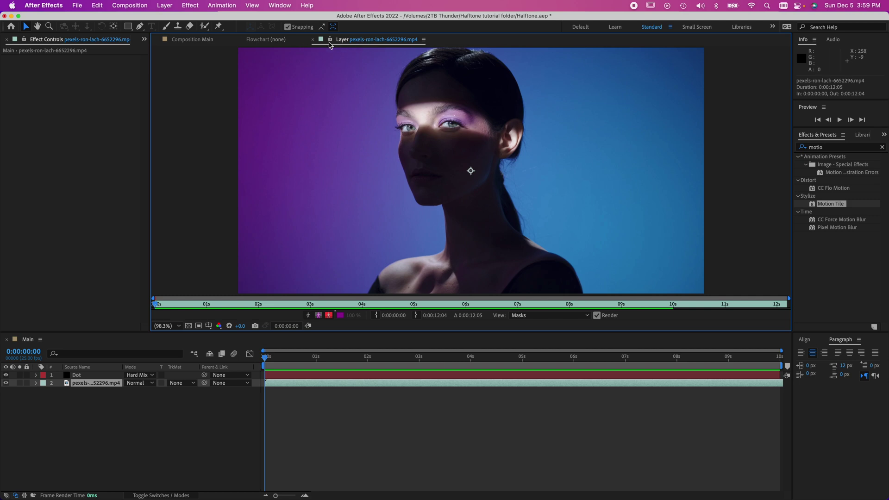
pyautogui.click(203, 42)
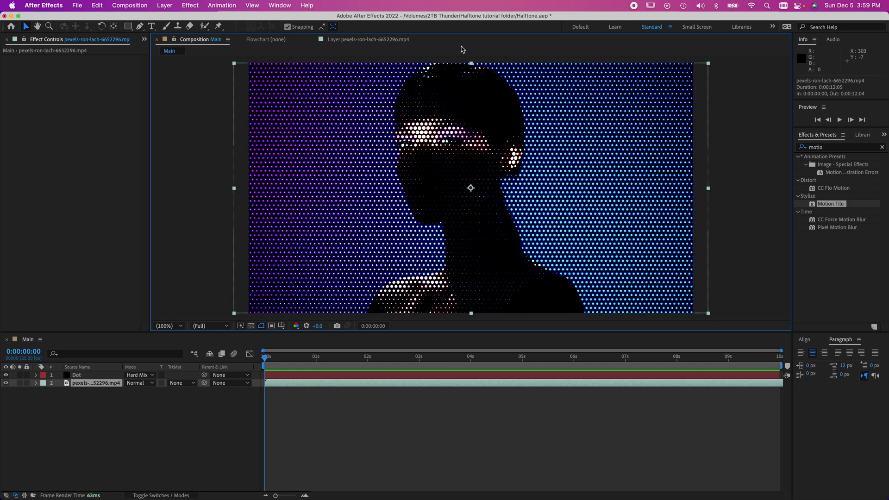
pyautogui.click(355, 43)
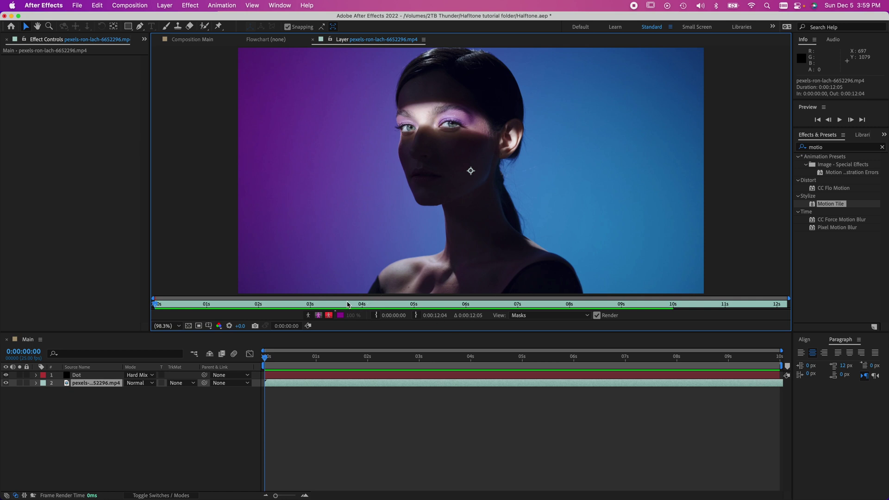
# Set the clip's In point at 6 seconds and Out point at 10 seconds
pyautogui.moveTo(378, 306); pyautogui.dragTo(468, 324)
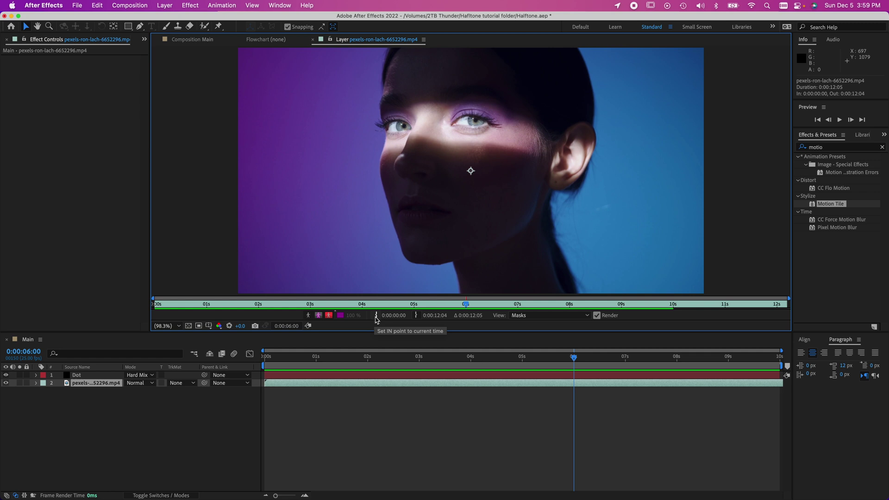
pyautogui.click(376, 318)
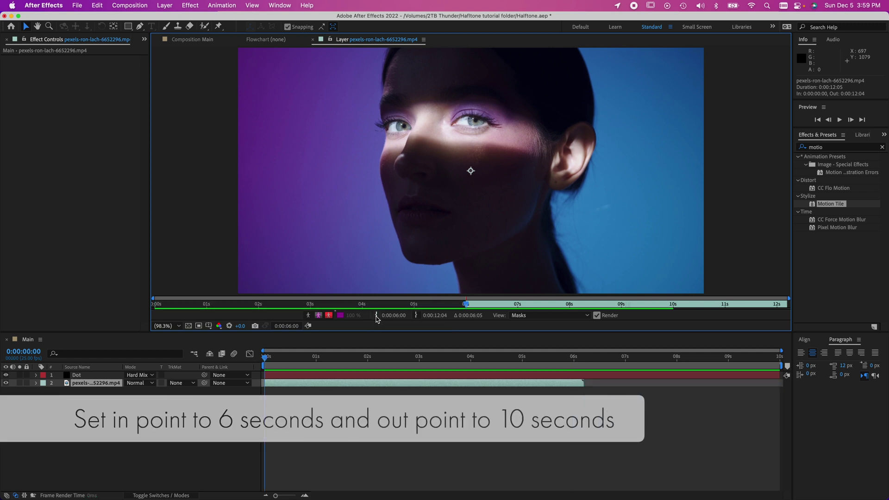
pyautogui.moveTo(466, 307); pyautogui.dragTo(674, 309)
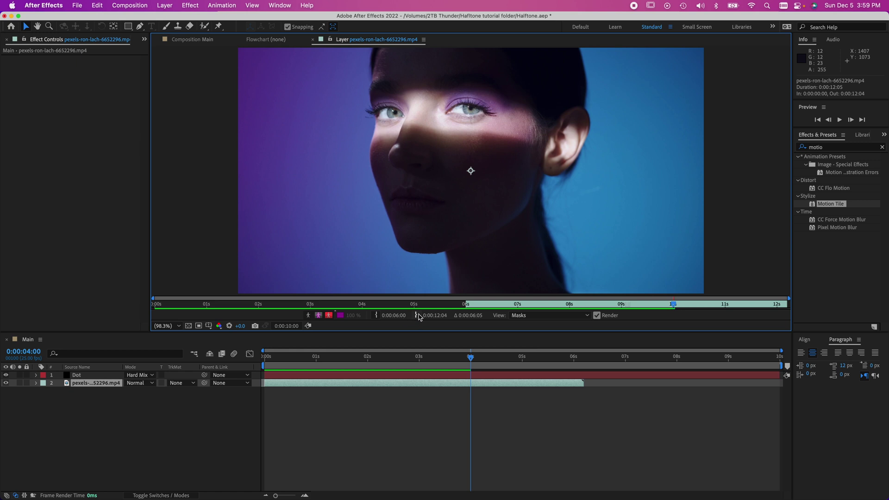
pyautogui.click(417, 318)
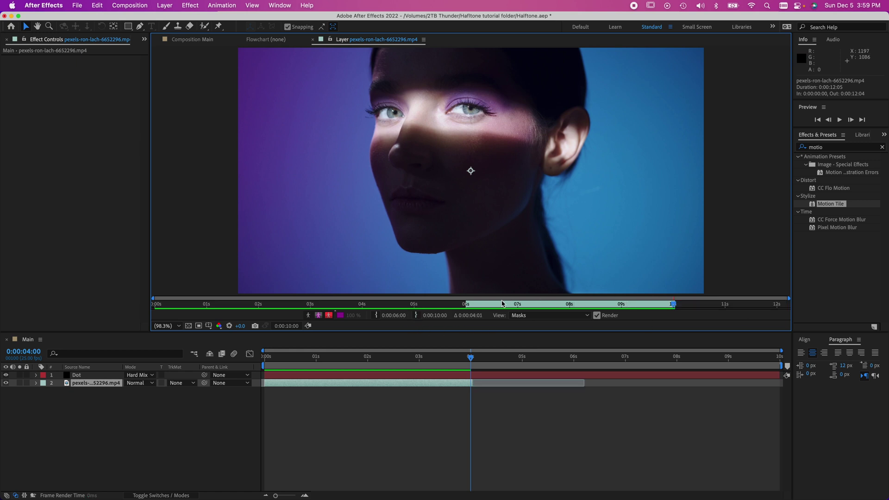
pyautogui.click(469, 305)
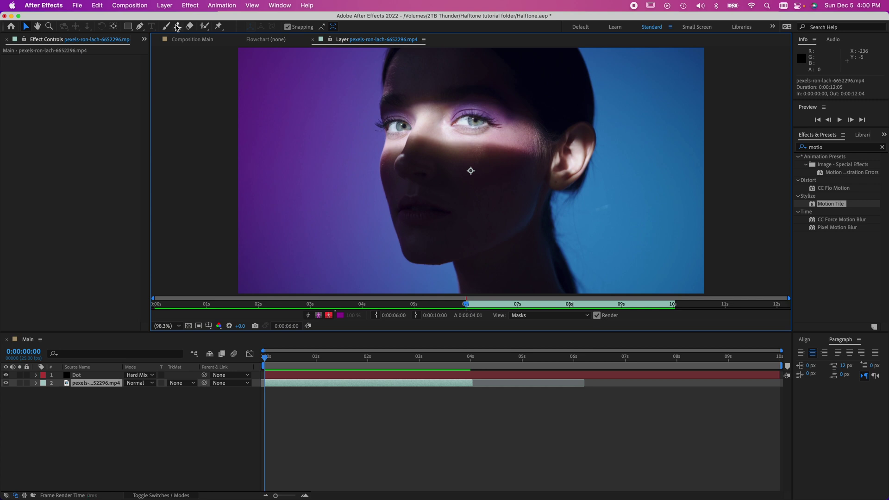
# Roto-brush the woman's face and neck, subtracting jaw-edge spill and adding the earlobe
pyautogui.click(205, 26)
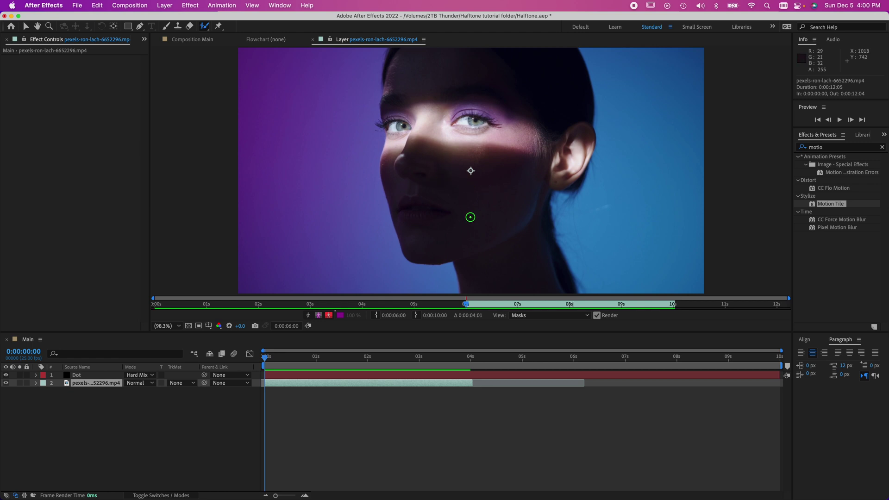
pyautogui.moveTo(461, 201)
pyautogui.mouseDown()
pyautogui.moveTo(468, 206)
pyautogui.moveTo(461, 199)
pyautogui.mouseUp()
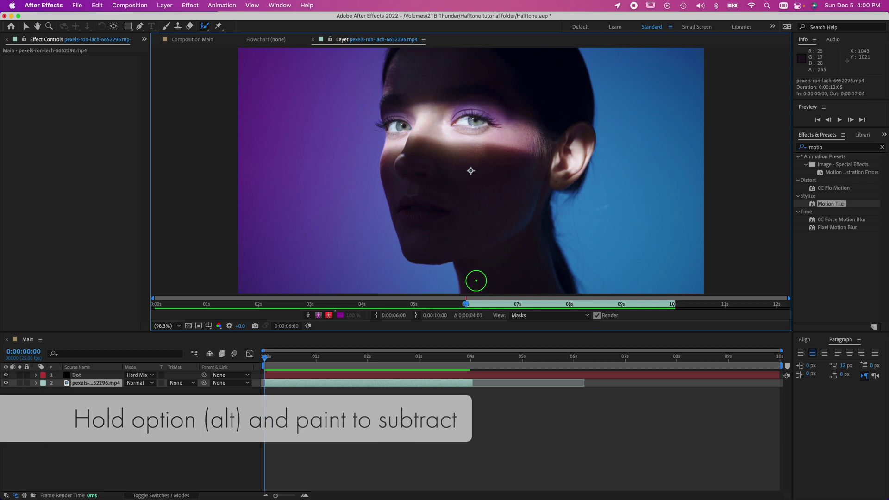
pyautogui.moveTo(471, 290)
pyautogui.mouseDown()
pyautogui.moveTo(465, 262)
pyautogui.moveTo(417, 236)
pyautogui.moveTo(409, 222)
pyautogui.moveTo(398, 70)
pyautogui.moveTo(444, 46)
pyautogui.moveTo(532, 41)
pyautogui.moveTo(560, 58)
pyautogui.moveTo(584, 147)
pyautogui.moveTo(537, 185)
pyautogui.moveTo(527, 214)
pyautogui.moveTo(556, 282)
pyautogui.moveTo(469, 273)
pyautogui.moveTo(477, 283)
pyautogui.mouseUp()
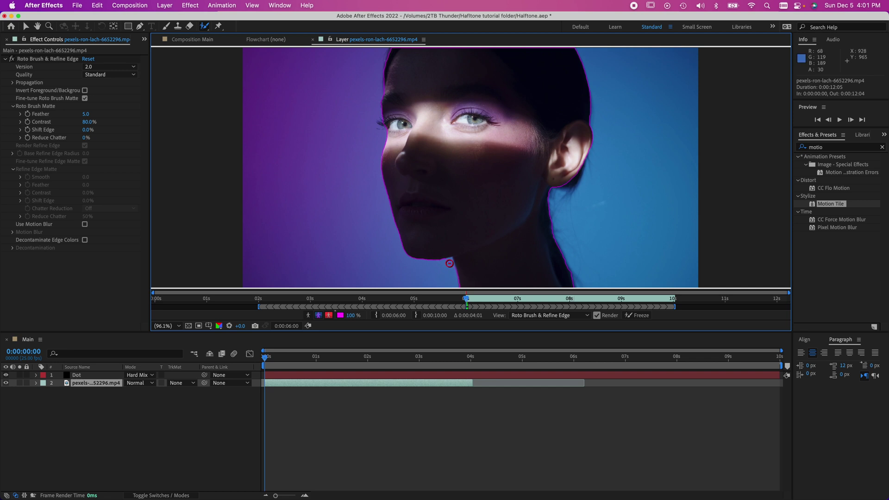
pyautogui.moveTo(450, 263); pyautogui.dragTo(449, 265)
pyautogui.moveTo(563, 188)
pyautogui.mouseDown()
pyautogui.moveTo(581, 150)
pyautogui.moveTo(577, 163)
pyautogui.mouseUp()
# Play to propagate the matte across 6–10 s, then repaint the slipped ear
pyautogui.press('space')
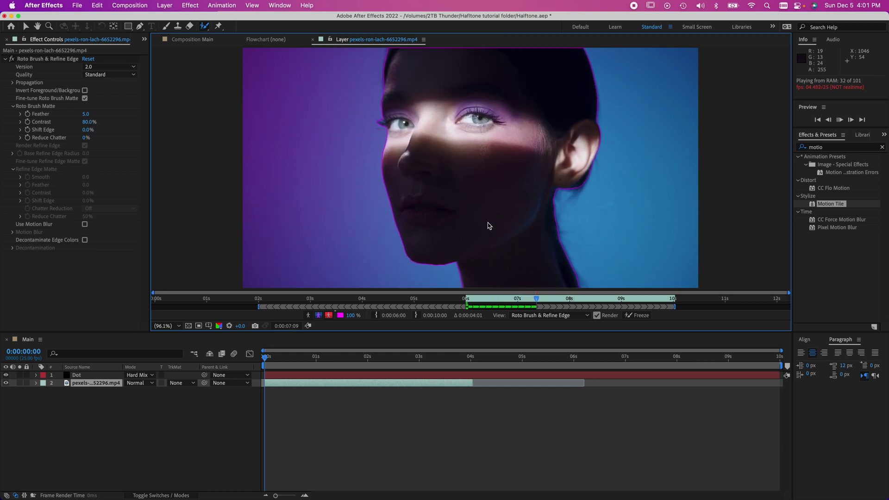
pyautogui.press('space')
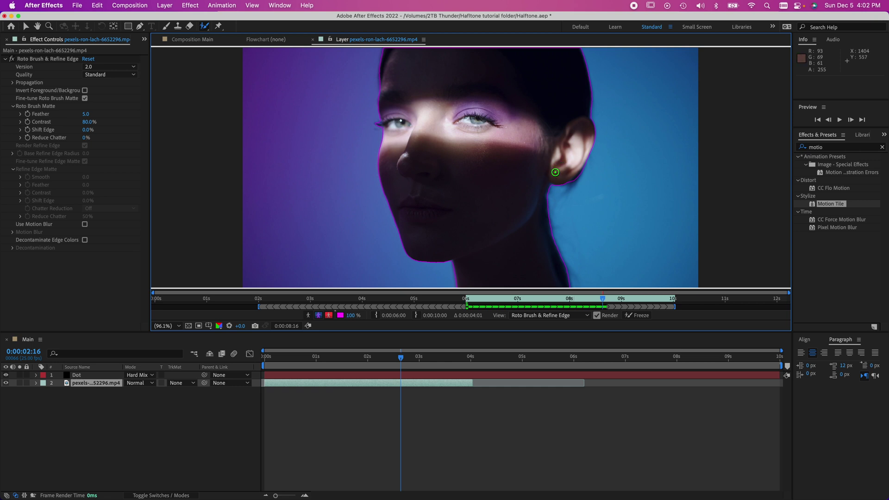
pyautogui.moveTo(569, 177); pyautogui.dragTo(569, 179)
pyautogui.press('pageup')
pyautogui.press('pageup')
pyautogui.press('pageup')
pyautogui.press('pageup')
pyautogui.press('pageup')
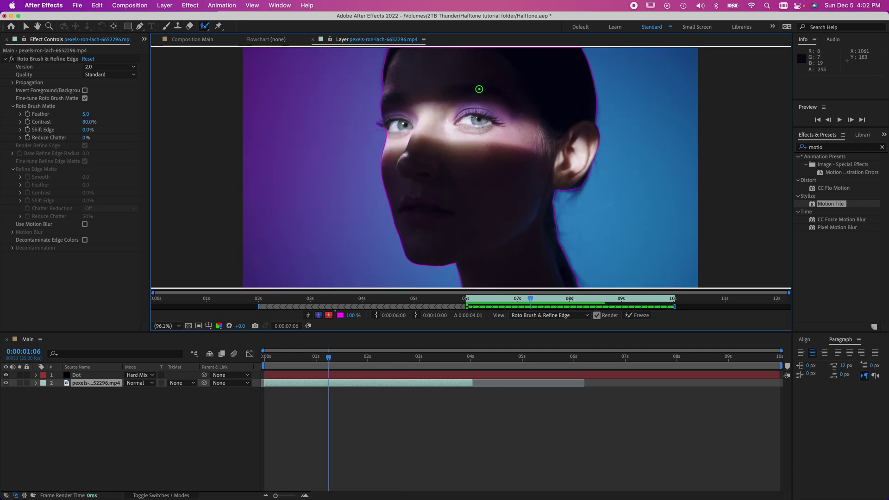
# Hide the Dot layer in the composition and return to the start to inspect the cutout
pyautogui.click(195, 42)
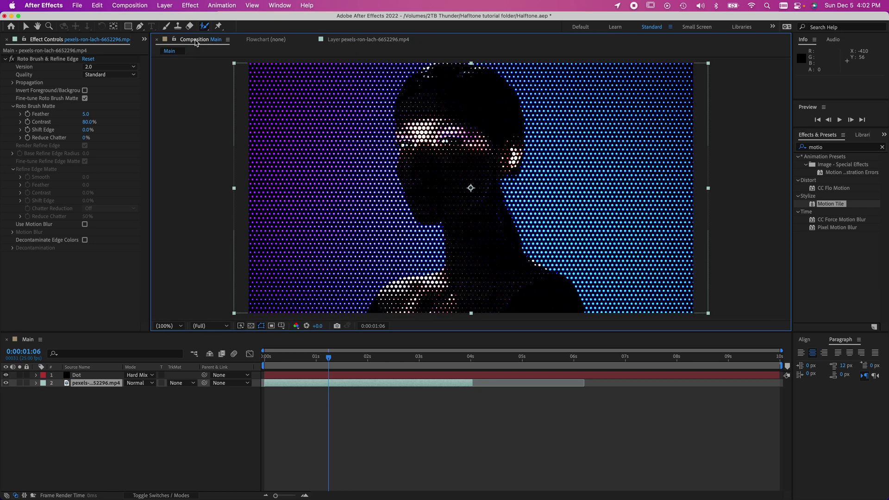
pyautogui.click(5, 375)
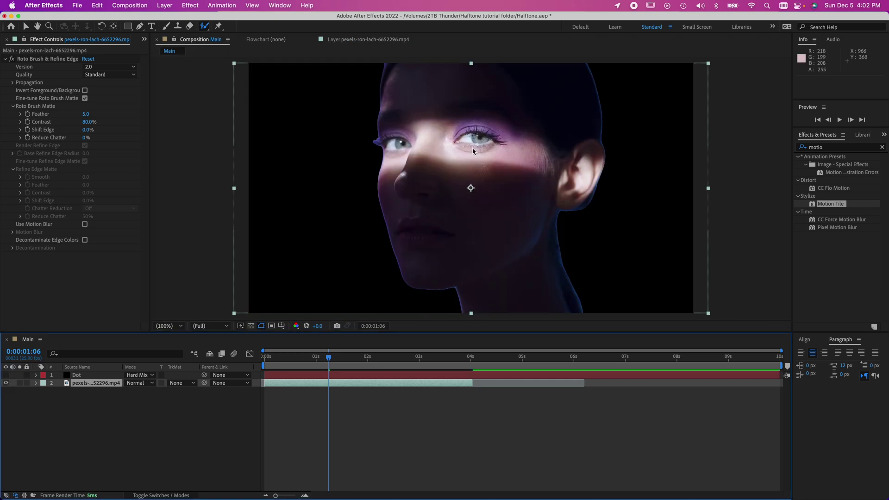
pyautogui.moveTo(328, 357); pyautogui.dragTo(254, 362)
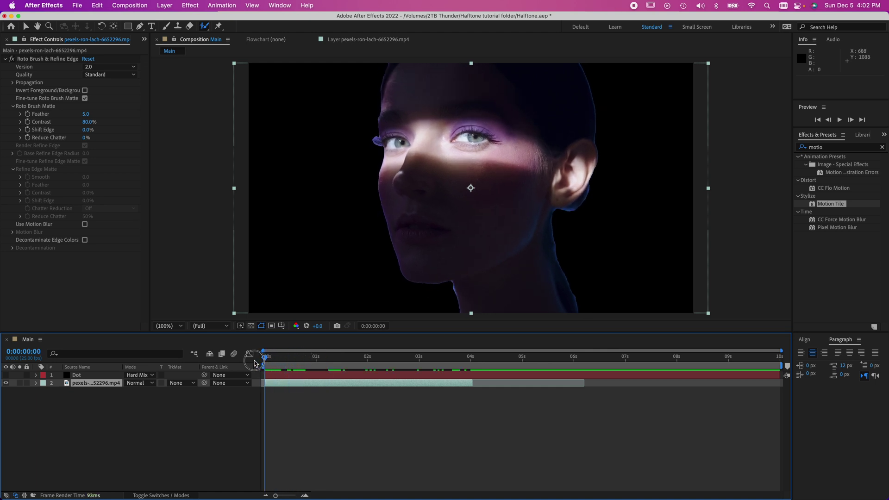
# Refine the roto matte to Feather 6.9, Shift Edge -91%, Reduce Chatter 53%, then scrub to check
pyautogui.click(37, 60)
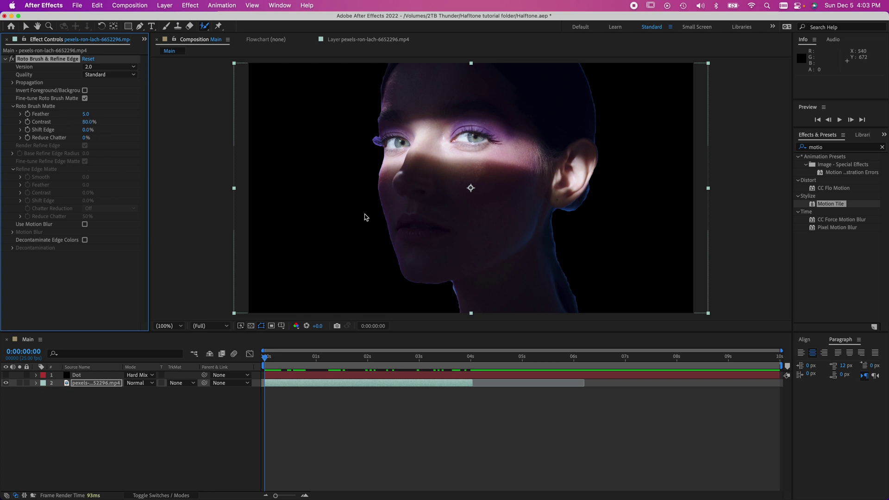
pyautogui.press('super+z')
pyautogui.click(87, 138)
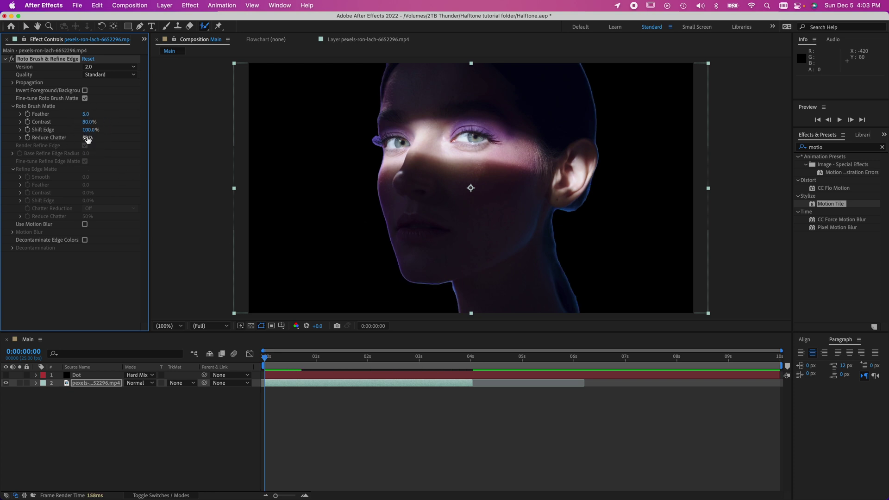
pyautogui.moveTo(90, 130); pyautogui.dragTo(16, 133)
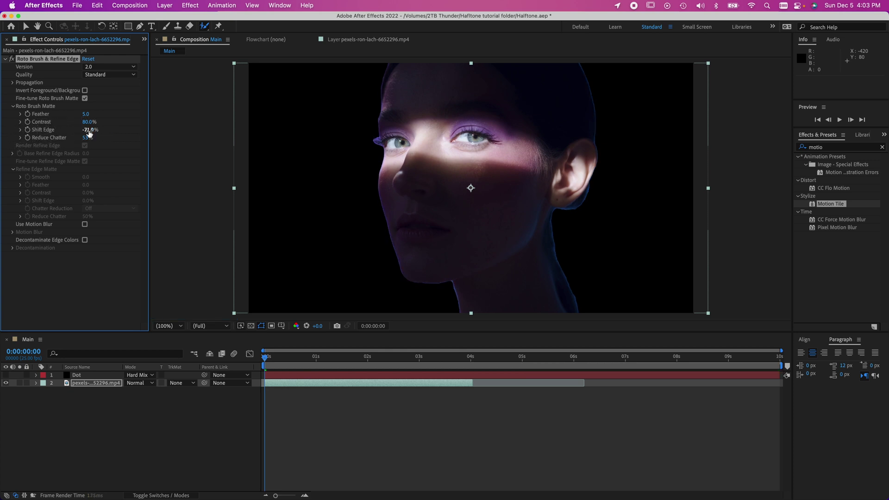
pyautogui.moveTo(90, 134); pyautogui.dragTo(92, 113)
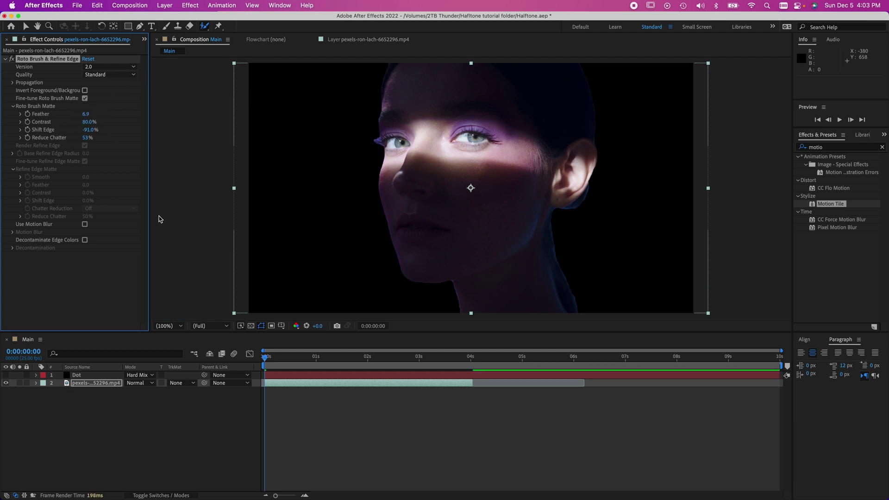
pyautogui.moveTo(328, 357); pyautogui.dragTo(247, 359)
pyautogui.click(110, 381)
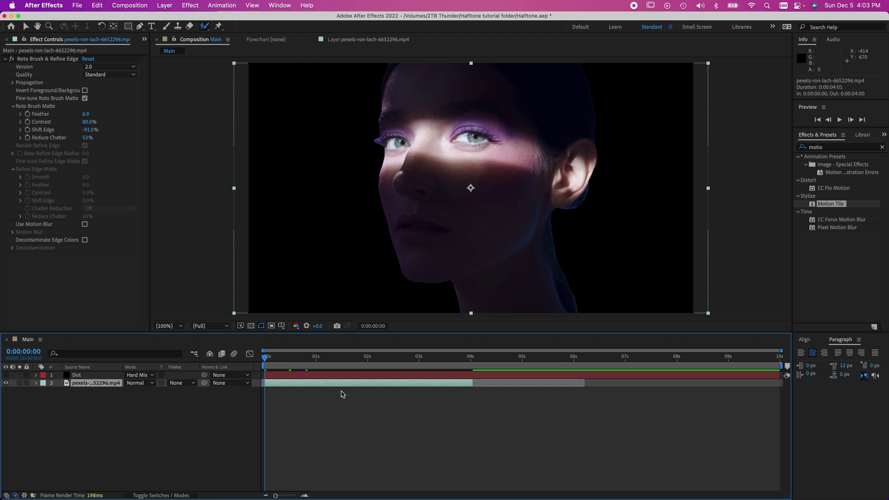
pyautogui.moveTo(280, 359)
pyautogui.mouseDown()
pyautogui.moveTo(391, 360)
pyautogui.moveTo(265, 361)
pyautogui.mouseUp()
# Pre-compose the portrait layer as 'pre compose face', moving all attributes into it
pyautogui.doubleClick(97, 383)
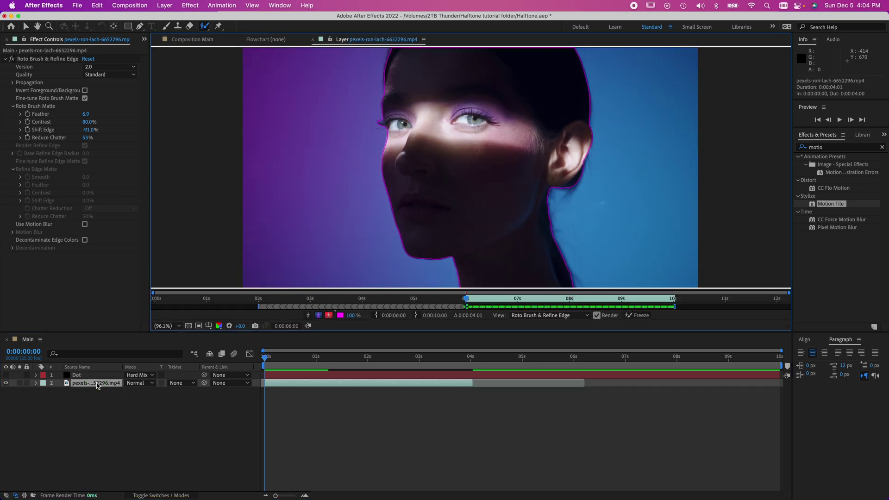
pyautogui.rightClick(97, 405)
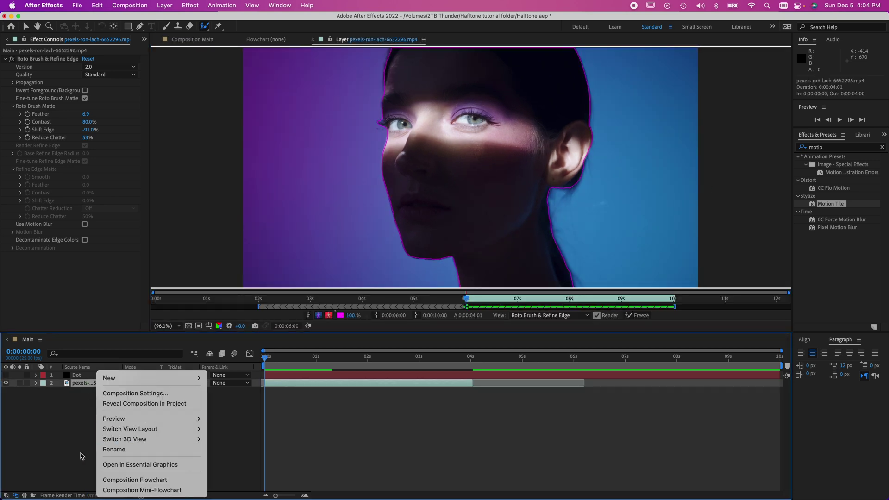
pyautogui.click(66, 425)
pyautogui.rightClick(89, 386)
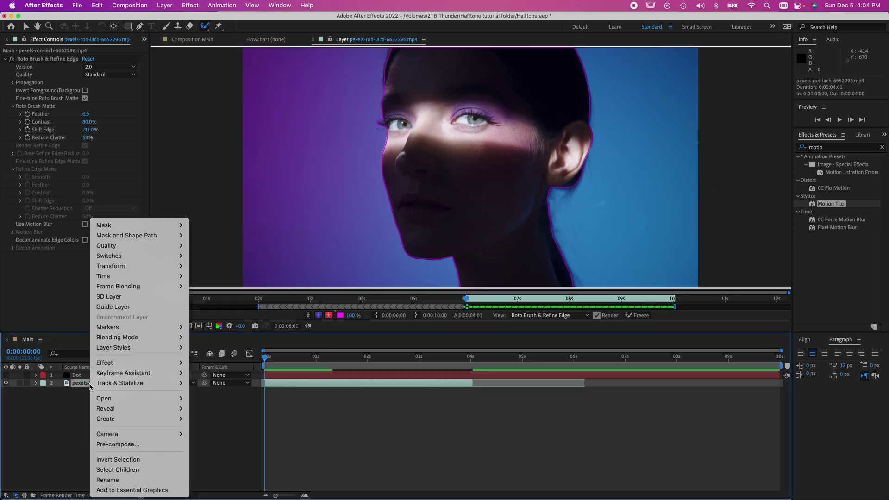
pyautogui.click(111, 444)
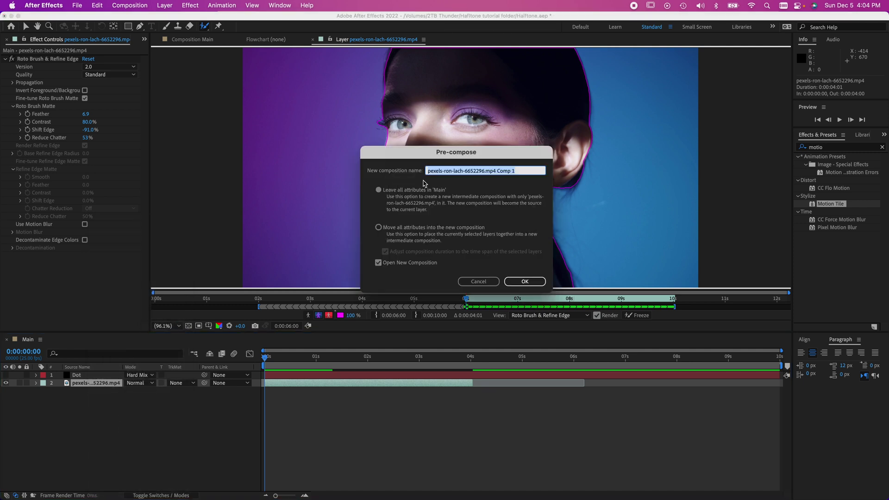
pyautogui.click(379, 228)
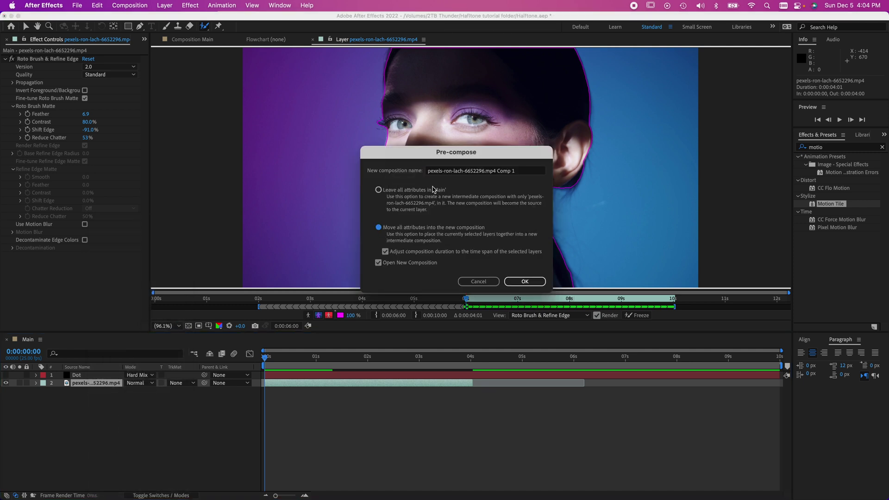
pyautogui.click(484, 171)
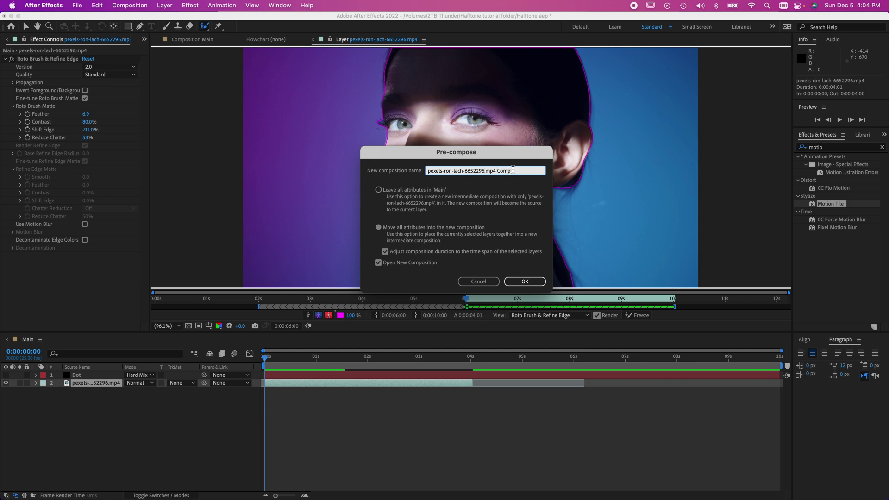
pyautogui.press('super+a')
pyautogui.write('pre compose face')
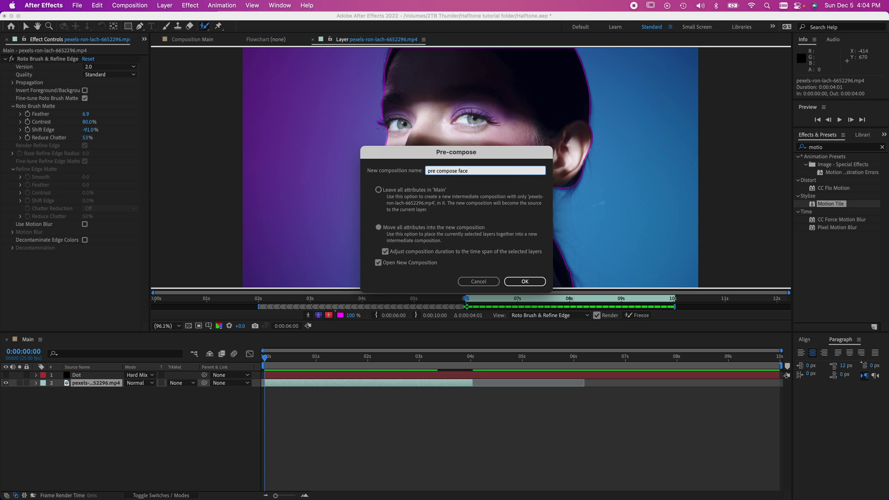
pyautogui.click(525, 282)
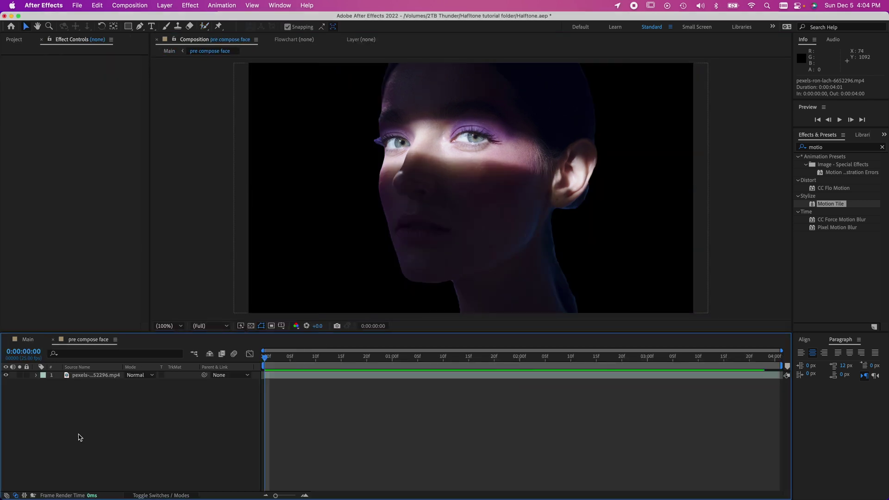
# Pre-render the pre compose face comp to pre compose face.mov
pyautogui.moveTo(545, 354)
pyautogui.mouseDown()
pyautogui.moveTo(490, 354)
pyautogui.moveTo(734, 354)
pyautogui.moveTo(338, 354)
pyautogui.moveTo(775, 354)
pyautogui.moveTo(208, 320)
pyautogui.mouseUp()
pyautogui.click(131, 9)
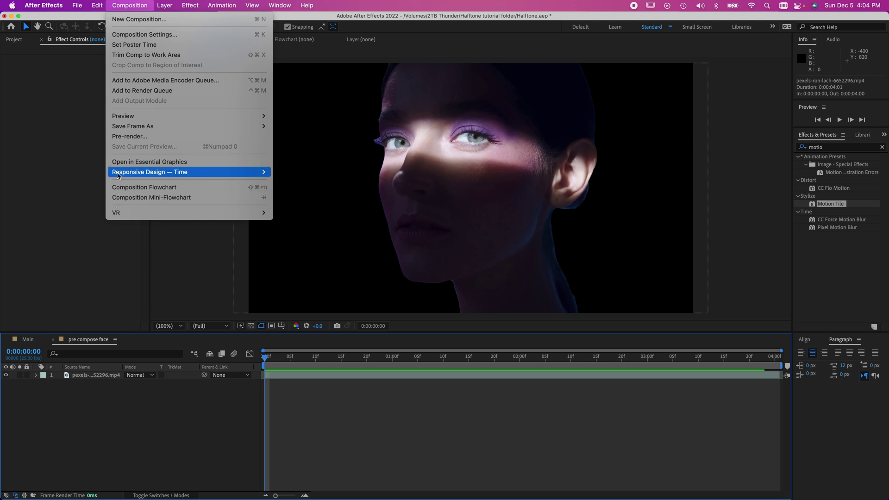
pyautogui.click(125, 137)
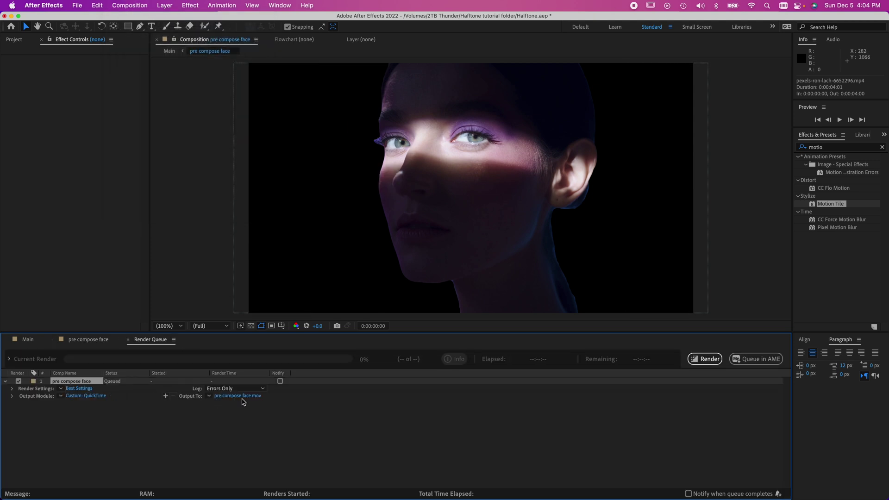
pyautogui.click(705, 359)
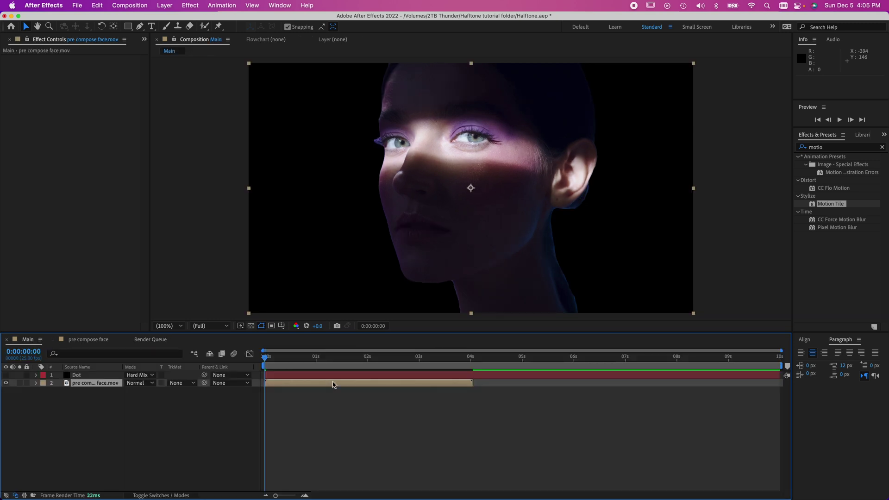
# Set Main's work area from 0 to 4 seconds and turn the Dot layer back on
pyautogui.press('b')
pyautogui.click(472, 357)
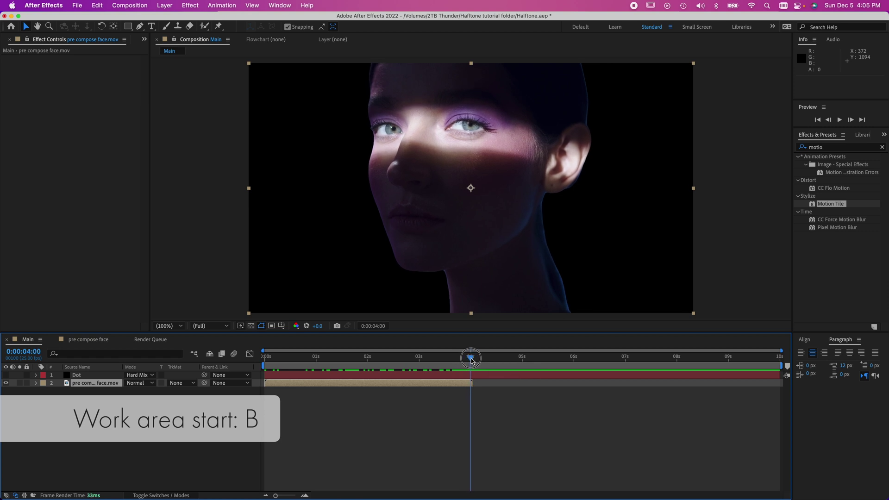
pyautogui.press('n')
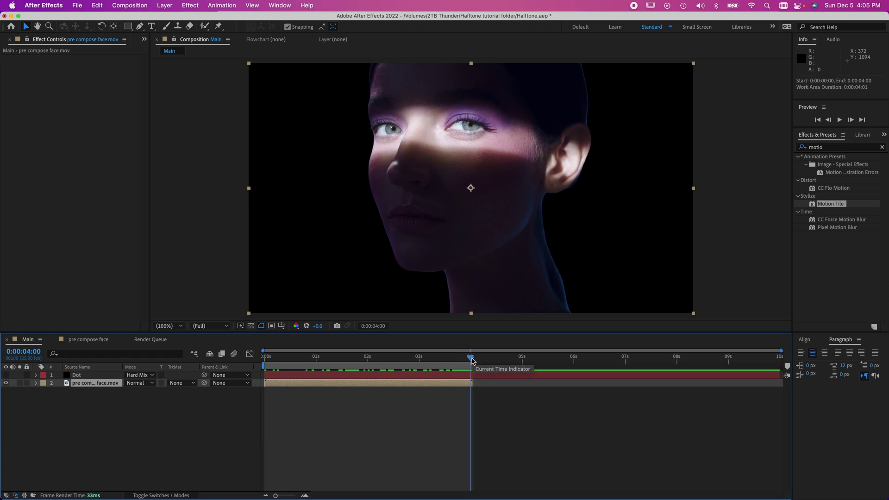
pyautogui.press('Home')
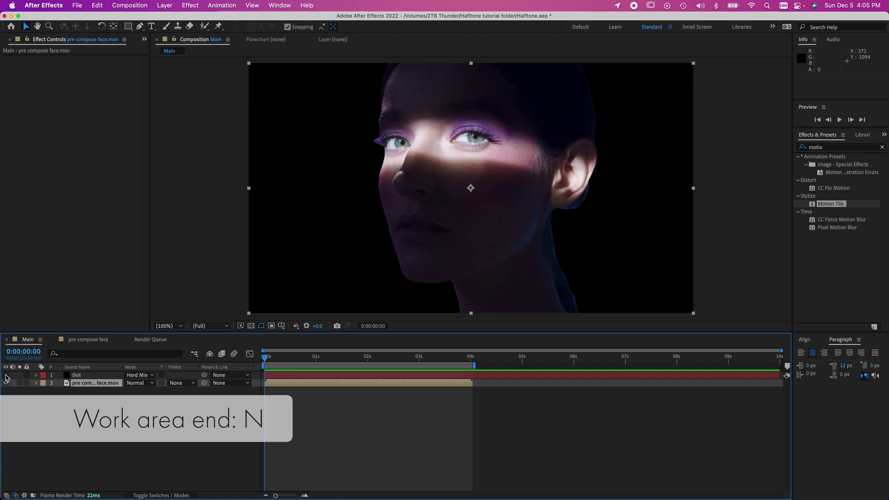
pyautogui.click(6, 375)
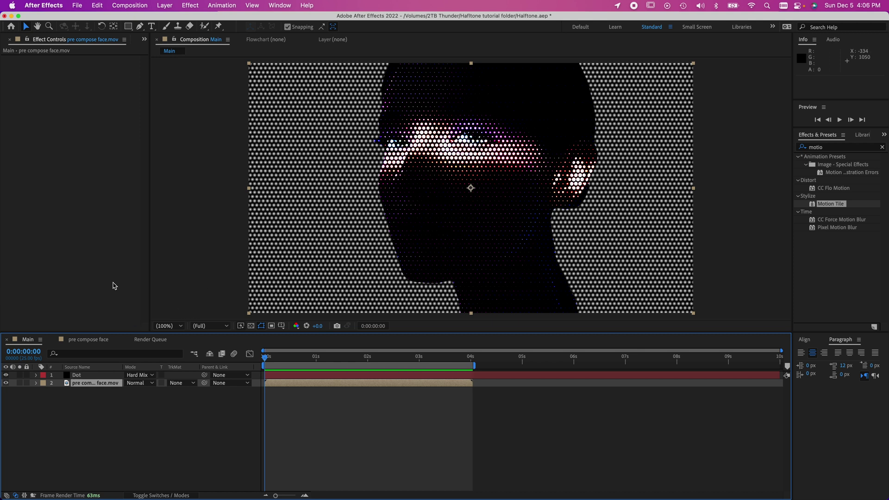
# Hide Dot, enable the transparency grid to check the face cut-out, then show Dot again
pyautogui.click(5, 374)
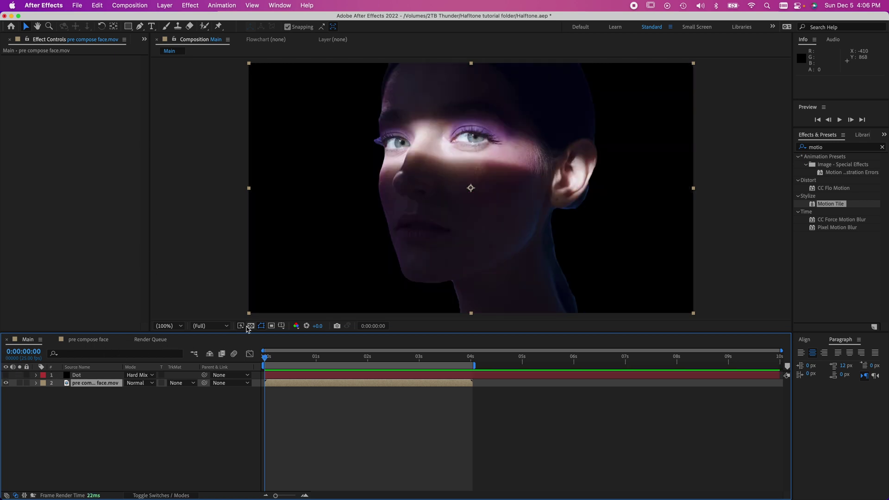
pyautogui.click(250, 326)
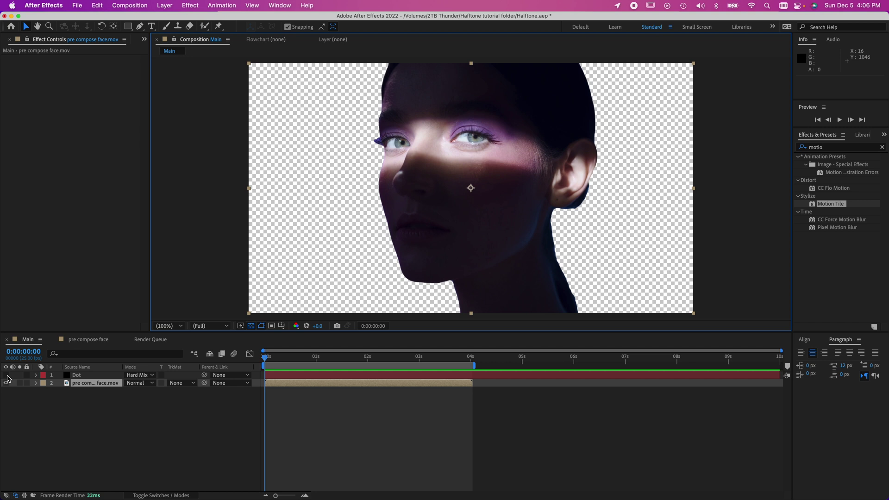
pyautogui.click(6, 375)
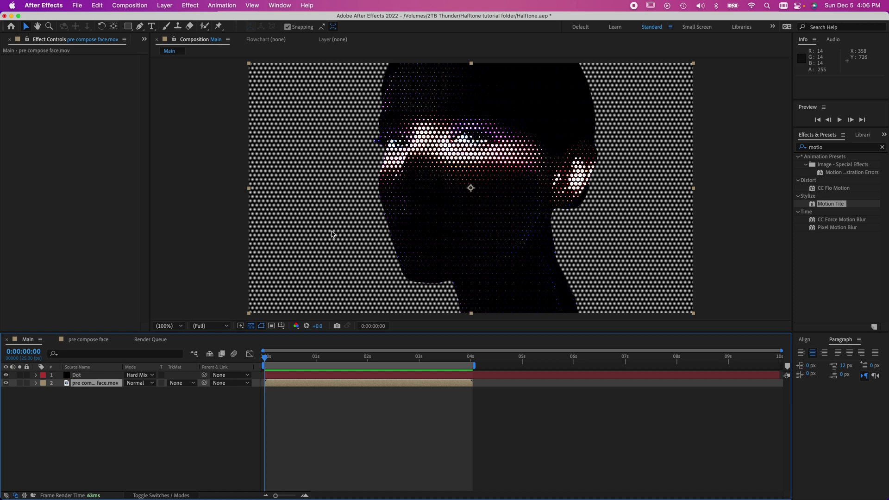
pyautogui.click(74, 412)
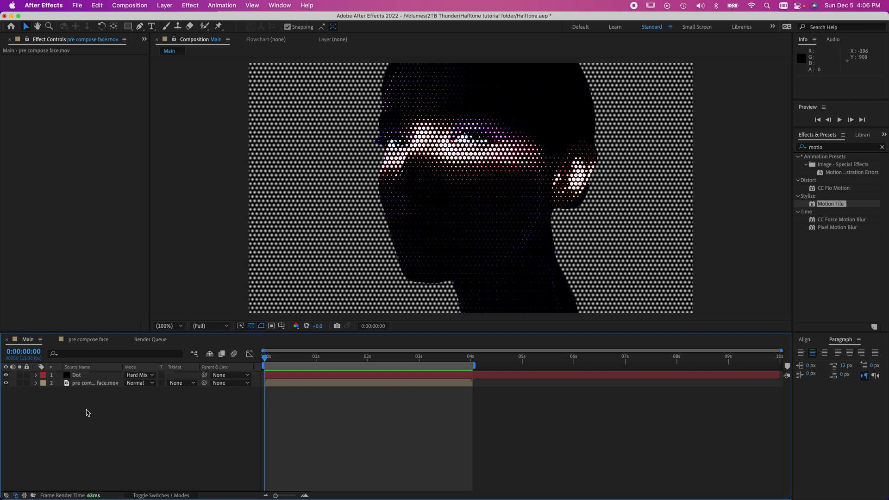
# Add a comp-sized 1920×1080 Black Solid 1 and move it to the bottom of the stack
pyautogui.press('super+y')
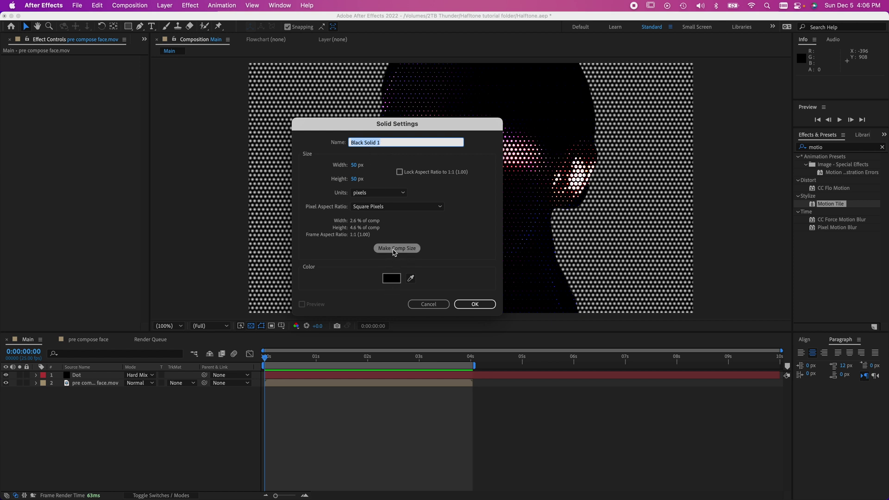
pyautogui.click(394, 251)
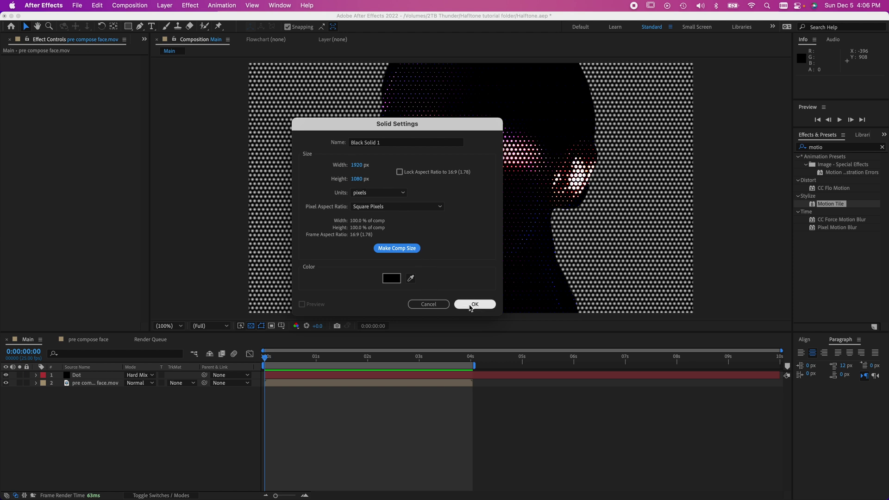
pyautogui.click(474, 305)
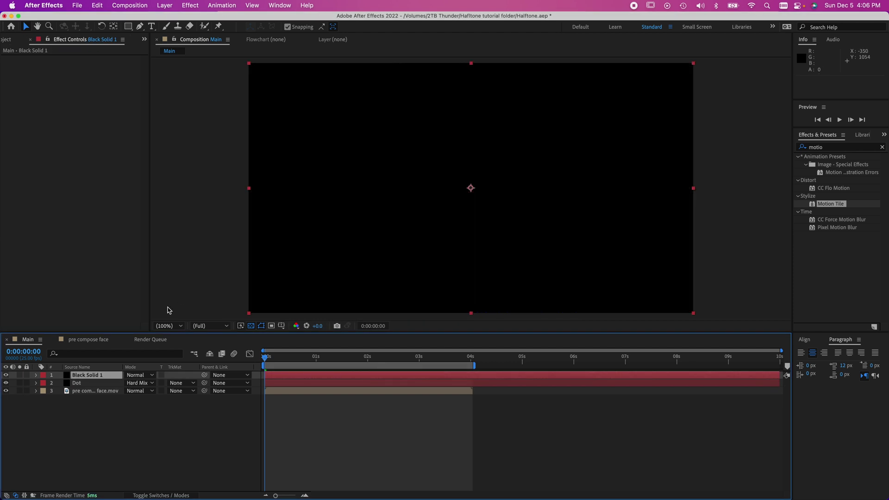
pyautogui.moveTo(84, 375); pyautogui.dragTo(86, 409)
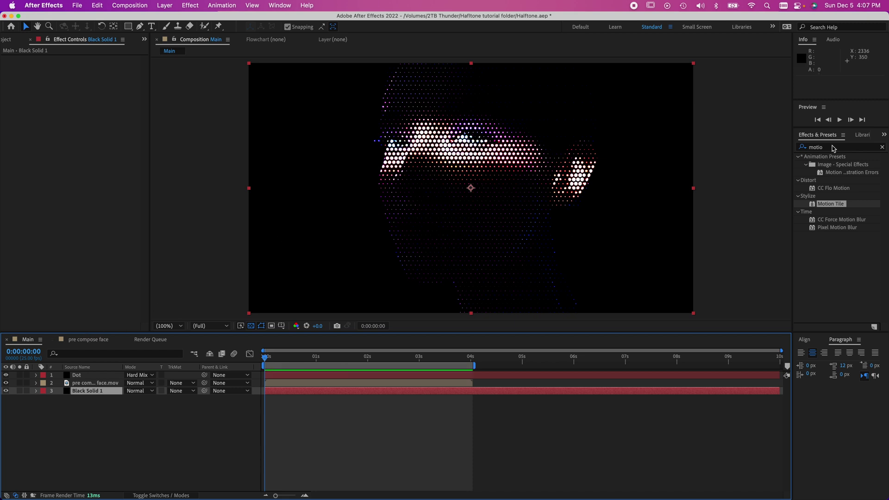
# Apply Black & White to the pre compose face layer and lower Cyans to 7
pyautogui.click(832, 147)
pyautogui.press('BackSpace')
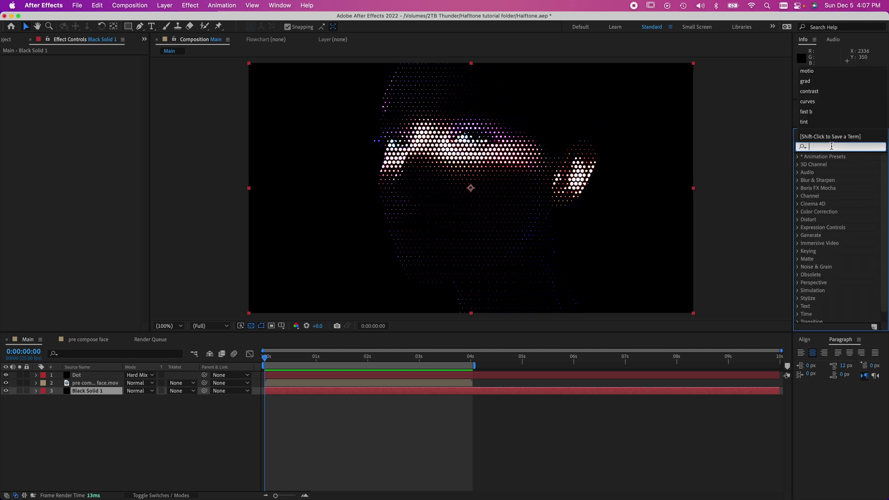
pyautogui.write('blac')
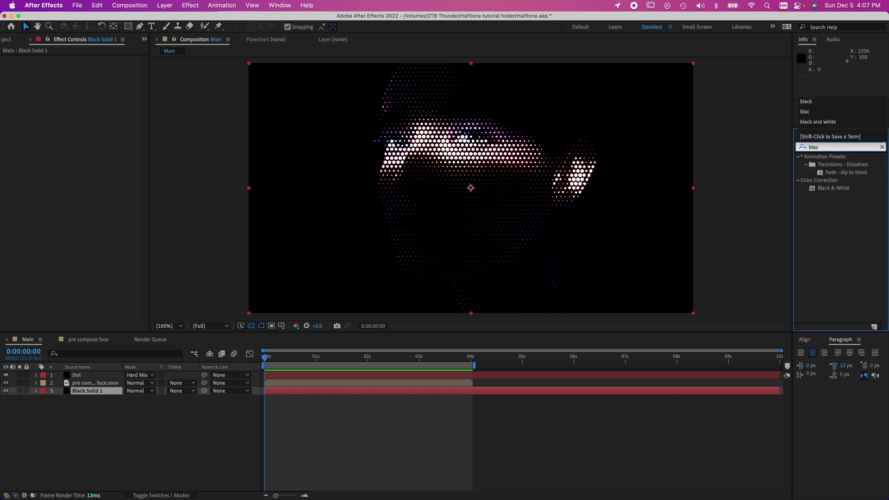
pyautogui.moveTo(829, 188); pyautogui.dragTo(95, 388)
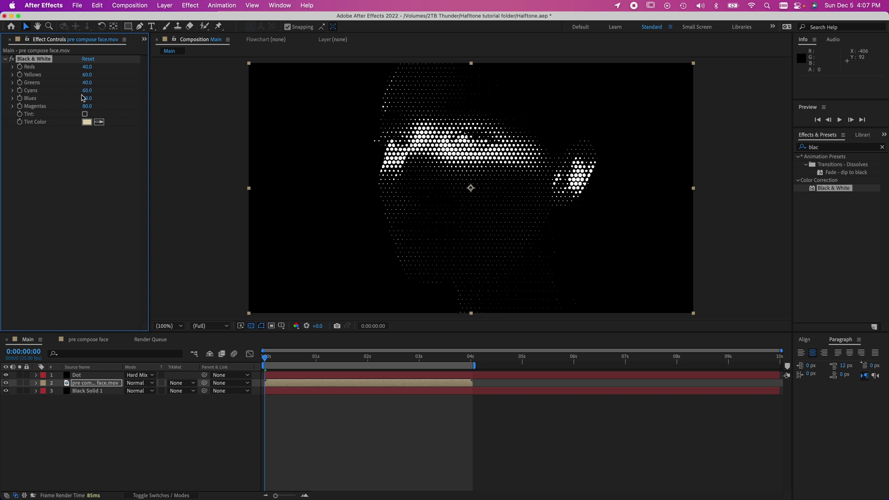
pyautogui.moveTo(86, 93); pyautogui.dragTo(67, 93)
# Apply Tint to the face layer with Map White To set to pink-red FF005D
pyautogui.click(105, 422)
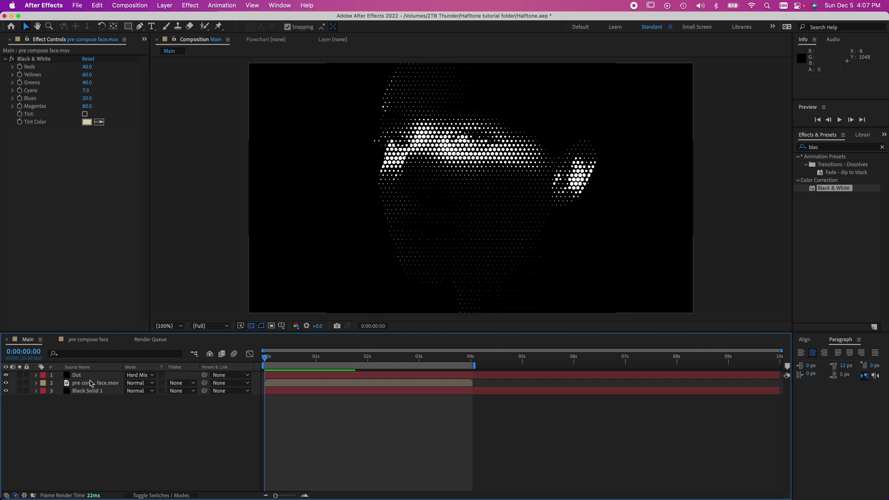
pyautogui.press('super+5')
pyautogui.write('tint')
pyautogui.moveTo(831, 188); pyautogui.dragTo(500, 169)
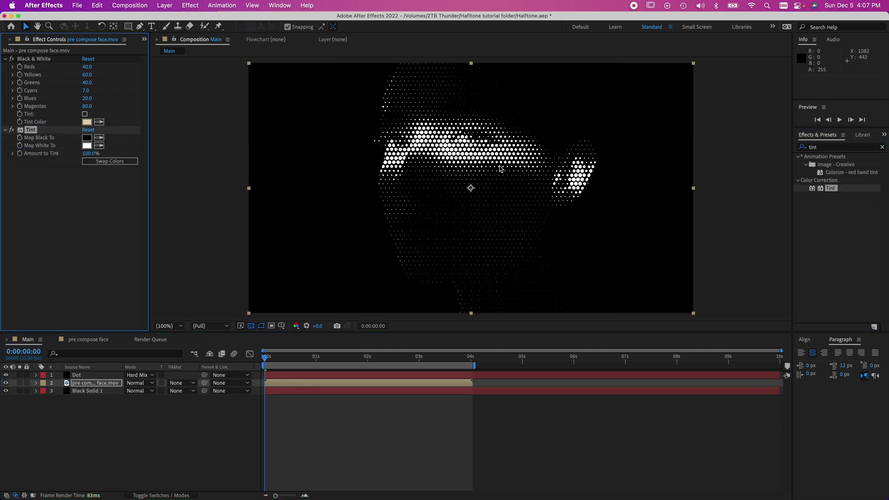
pyautogui.click(86, 145)
pyautogui.click(247, 238)
pyautogui.click(260, 249)
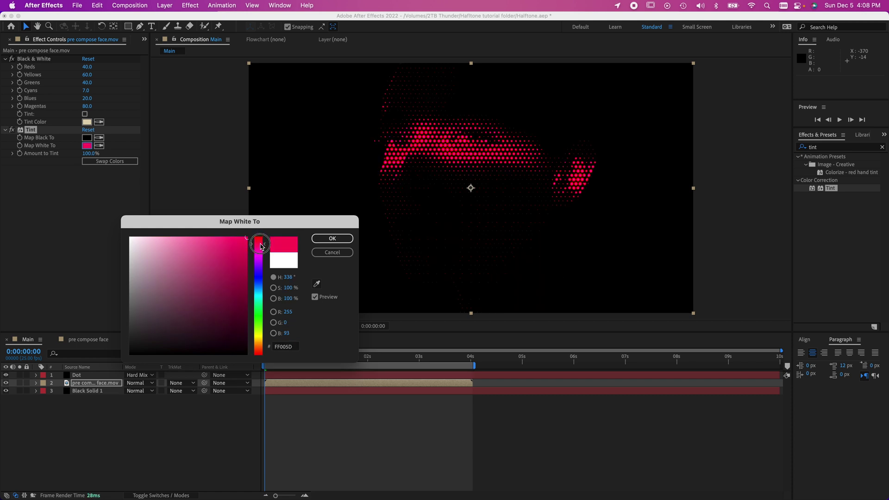
pyautogui.click(337, 240)
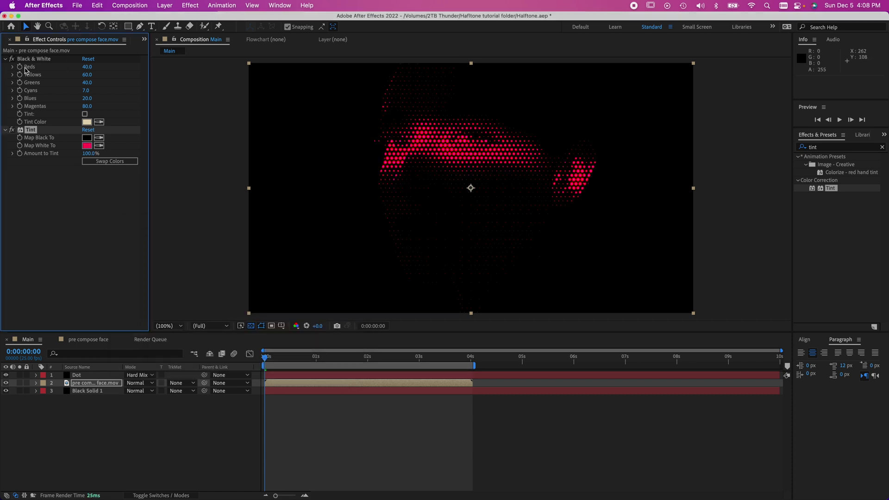
# Retune Black & White to Reds 105, Greens -105, Blues -110, Magentas 174, and preview
pyautogui.click(6, 375)
pyautogui.moveTo(84, 67); pyautogui.dragTo(100, 74)
pyautogui.moveTo(87, 106); pyautogui.dragTo(122, 106)
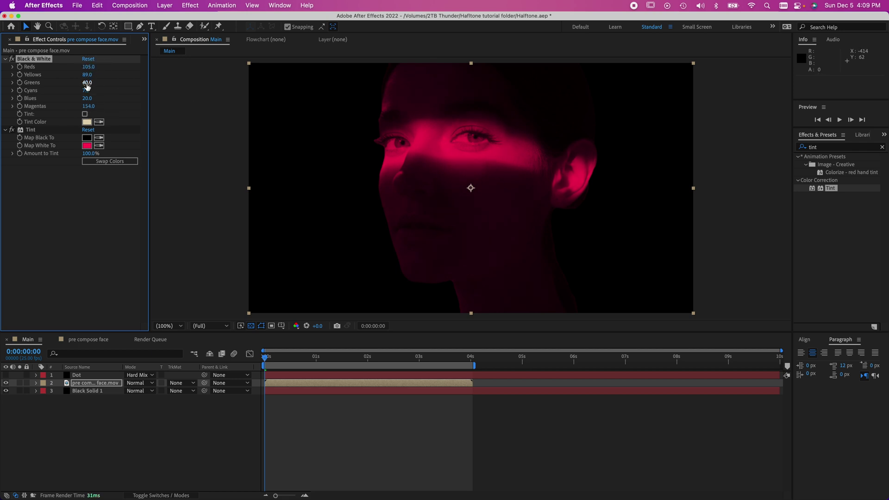
pyautogui.moveTo(87, 83); pyautogui.dragTo(60, 76)
pyautogui.click(5, 375)
pyautogui.click(337, 357)
pyautogui.moveTo(337, 356); pyautogui.dragTo(264, 358)
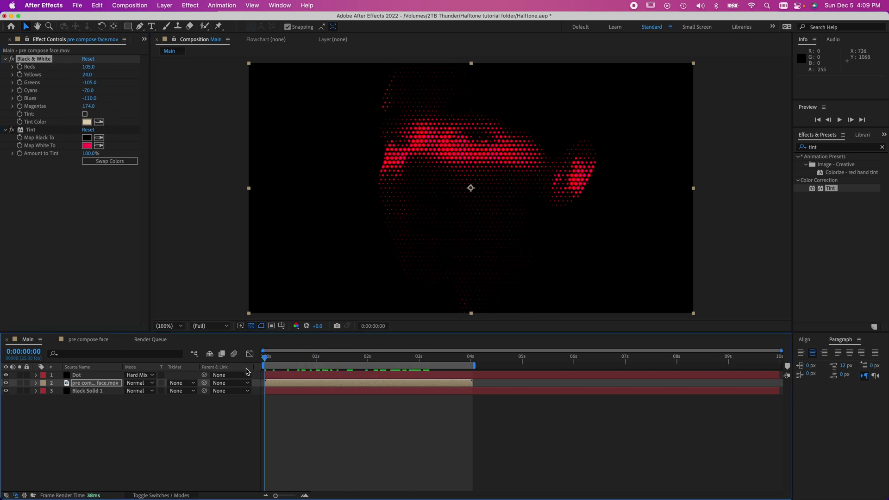
pyautogui.moveTo(91, 405); pyautogui.dragTo(88, 376)
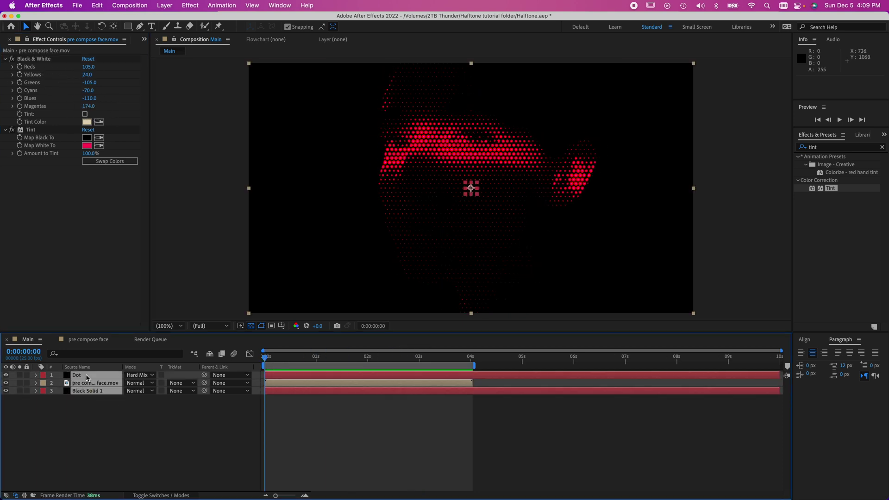
# Duplicate the three layers and pre-compose one set as 'reds'
pyautogui.press('super+d')
pyautogui.rightClick(101, 390)
pyautogui.click(118, 460)
pyautogui.write('reds')
pyautogui.press('Return')
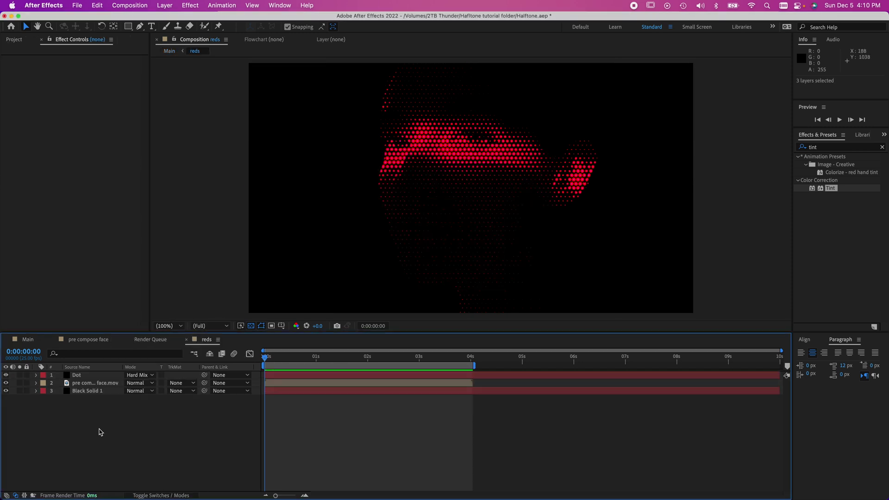
pyautogui.click(27, 340)
# Duplicate the remaining layers again and change the face copy's Tint highlight to cyan
pyautogui.click(77, 383)
pyautogui.keyDown('shift'); pyautogui.click(76, 399); pyautogui.keyUp('shift')
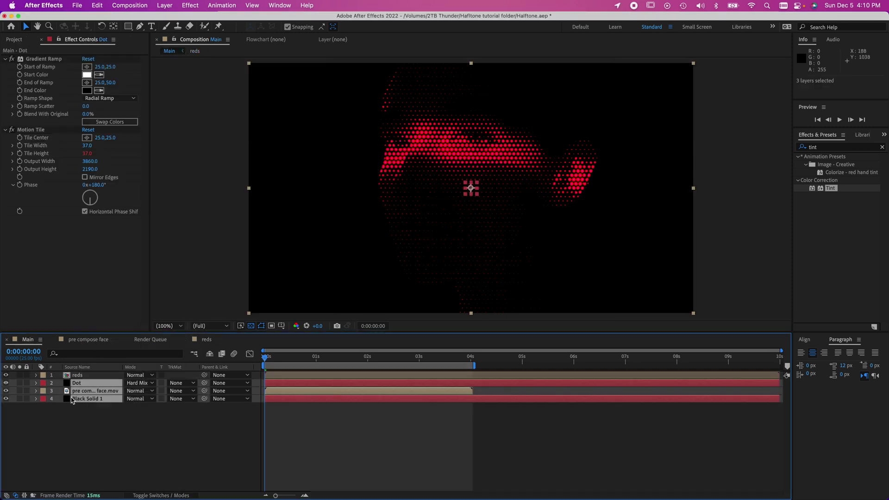
pyautogui.press('super+d')
pyautogui.moveTo(72, 399); pyautogui.dragTo(85, 389)
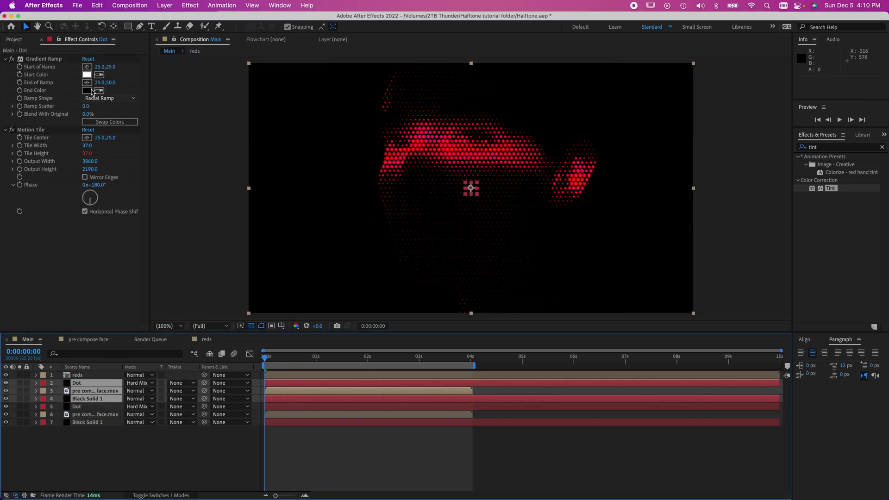
pyautogui.click(95, 391)
pyautogui.click(87, 145)
pyautogui.moveTo(258, 243); pyautogui.dragTo(258, 297)
pyautogui.click(332, 238)
# Lower reds, yellows and magentas and raise greens, cyans and blues in the cyan pass's Black & White
pyautogui.click(6, 375)
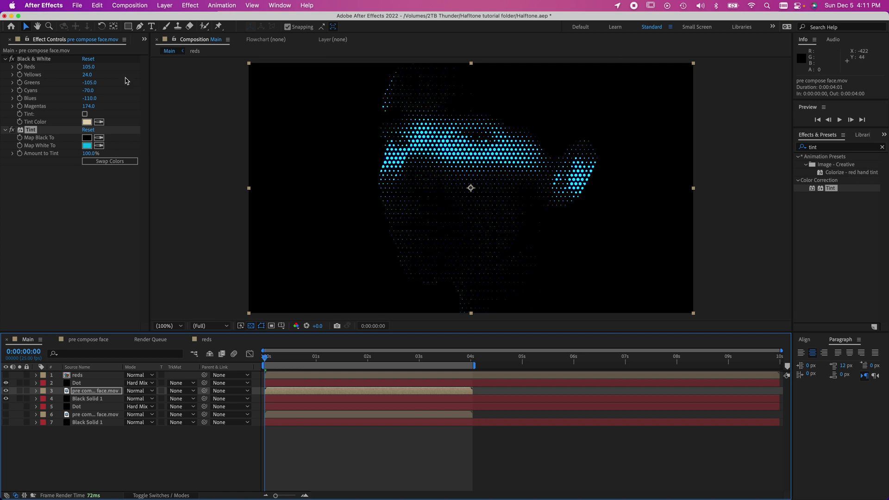
pyautogui.moveTo(88, 67); pyautogui.dragTo(64, 75)
pyautogui.moveTo(88, 106); pyautogui.dragTo(27, 106)
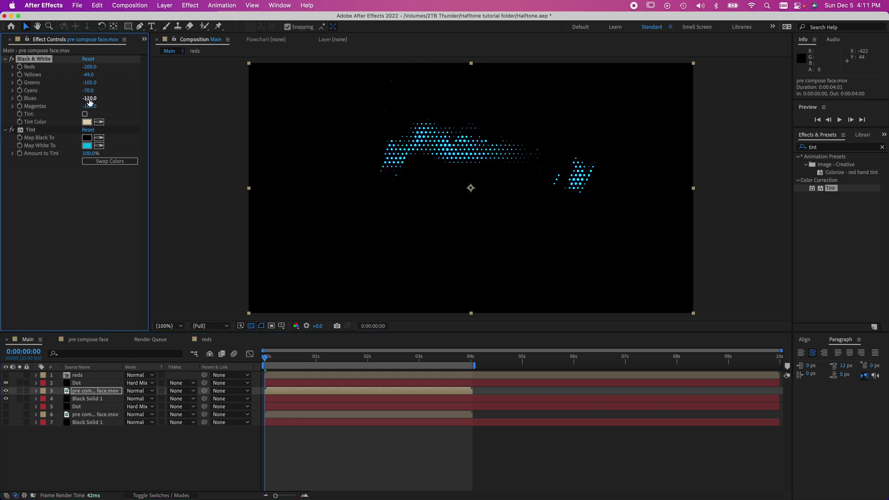
pyautogui.moveTo(89, 101); pyautogui.dragTo(171, 89)
pyautogui.moveTo(88, 82); pyautogui.dragTo(137, 84)
pyautogui.moveTo(88, 98); pyautogui.dragTo(118, 98)
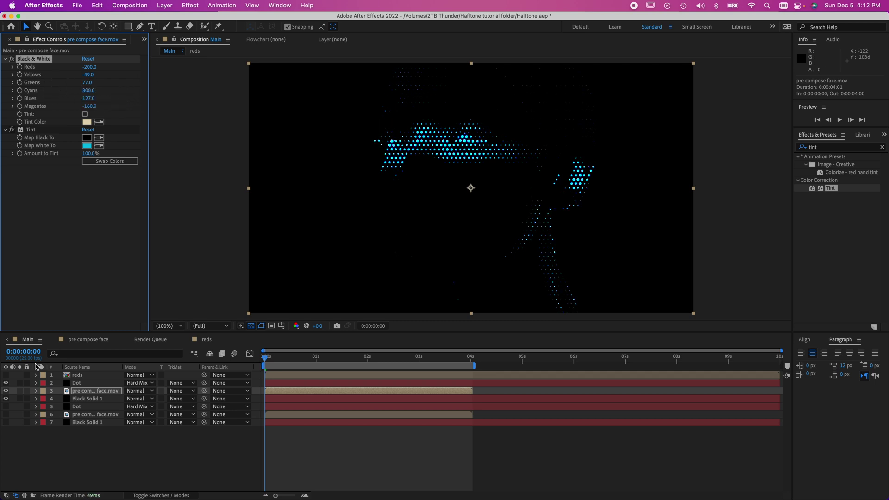
pyautogui.click(5, 375)
# Set the reds layer to Screen blending and the cyan pass's Dot tile width to 36
pyautogui.click(139, 375)
pyautogui.click(139, 200)
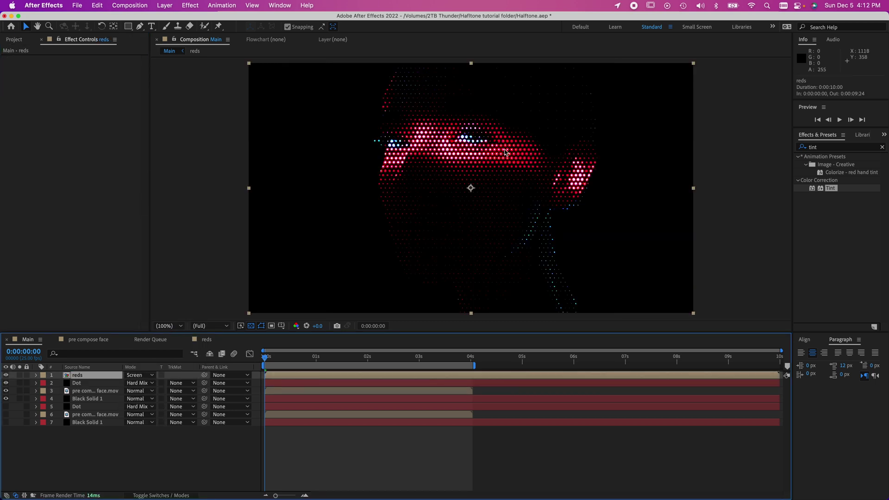
pyautogui.click(84, 383)
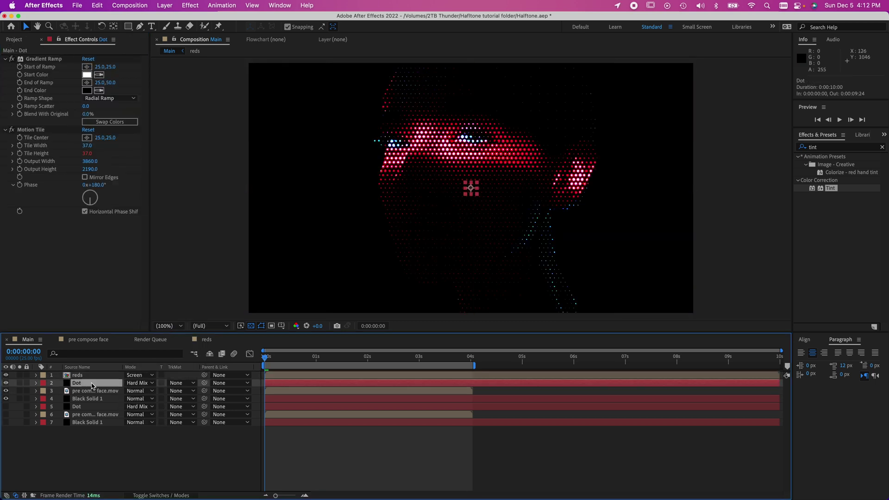
pyautogui.click(86, 145)
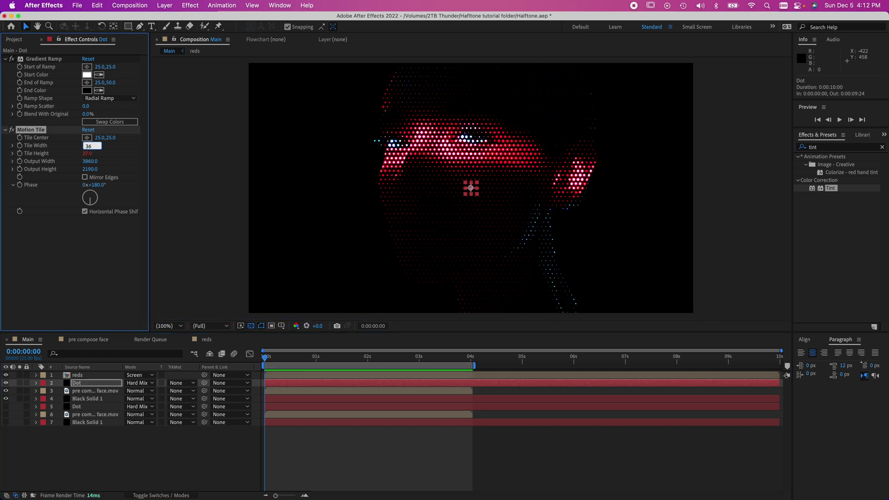
pyautogui.press('Return')
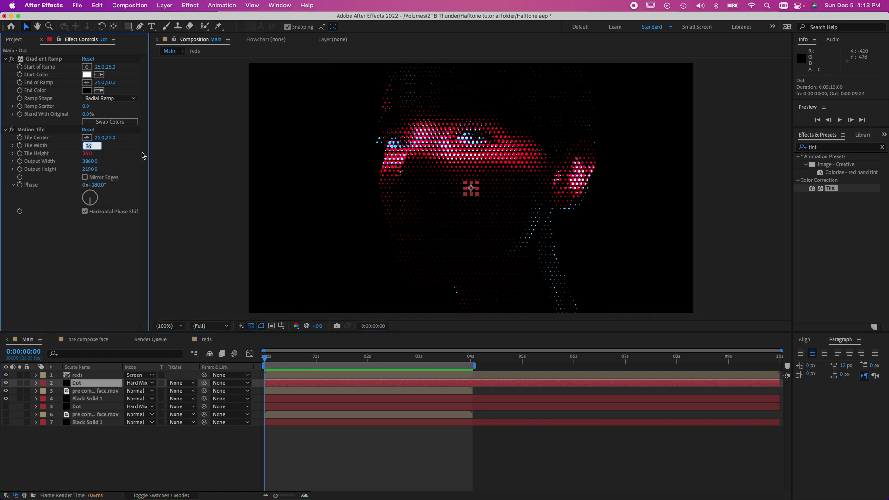
# Pre-compose the cyan pass layers as 'blues' and set it to Screen blending
pyautogui.keyDown('shift'); pyautogui.click(87, 399); pyautogui.keyUp('shift')
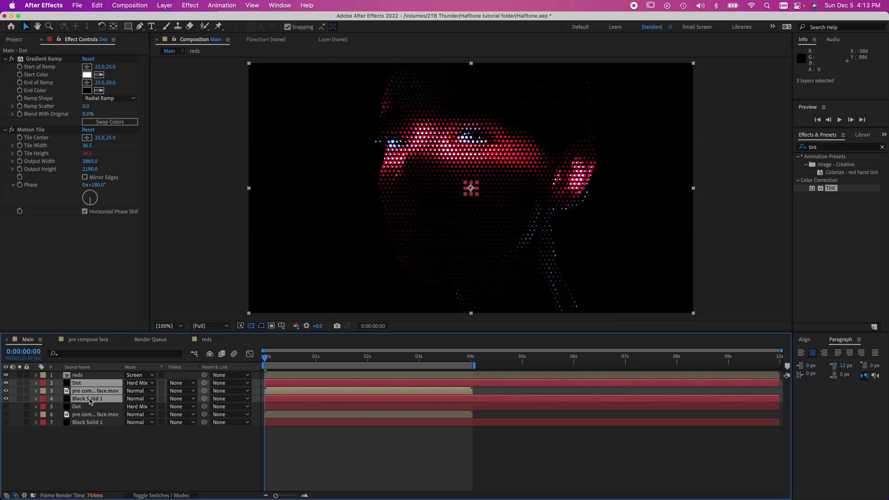
pyautogui.press('super+shift+c')
pyautogui.write('blues')
pyautogui.press('Return')
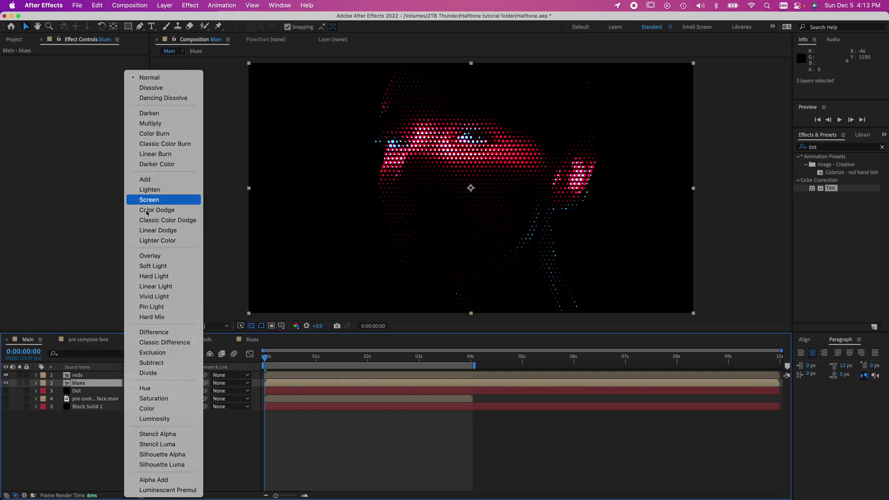
pyautogui.click(76, 391)
pyautogui.keyDown('shift'); pyautogui.click(87, 407); pyautogui.keyUp('shift')
# Show the remaining three layers and tint the last face copy green 129521
pyautogui.moveTo(6, 391); pyautogui.dragTo(5, 407)
pyautogui.rightClick(87, 399)
pyautogui.click(87, 399)
pyautogui.click(87, 145)
pyautogui.click(240, 308)
pyautogui.moveTo(239, 309); pyautogui.dragTo(243, 279)
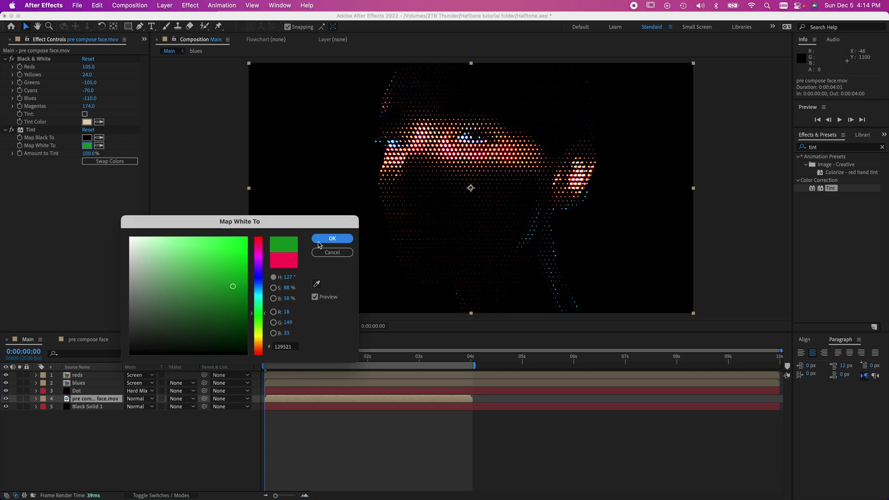
pyautogui.click(315, 243)
# Rebalance the green pass's Black & White channel mix, lowering reds and adjusting greens and yellows
pyautogui.moveTo(89, 67); pyautogui.dragTo(7, 67)
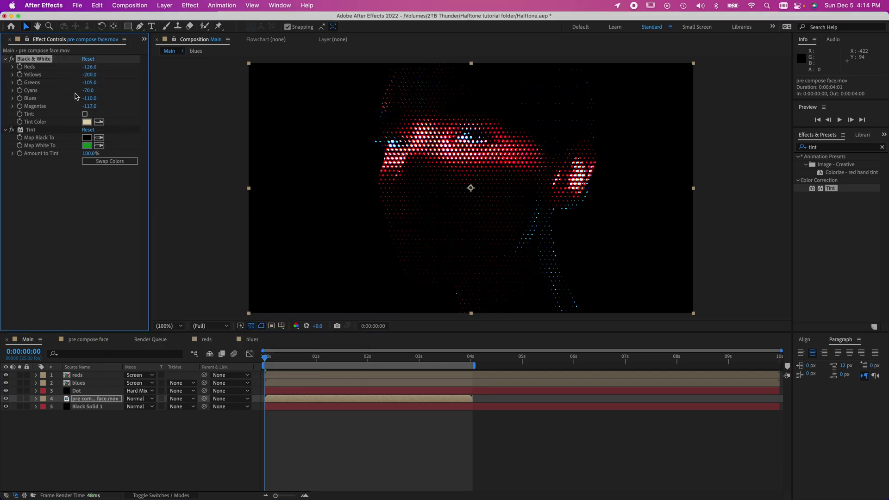
pyautogui.moveTo(88, 82); pyautogui.dragTo(125, 89)
pyautogui.moveTo(5, 391); pyautogui.dragTo(5, 376)
pyautogui.moveTo(89, 67); pyautogui.dragTo(113, 86)
pyautogui.moveTo(6, 391); pyautogui.dragTo(6, 376)
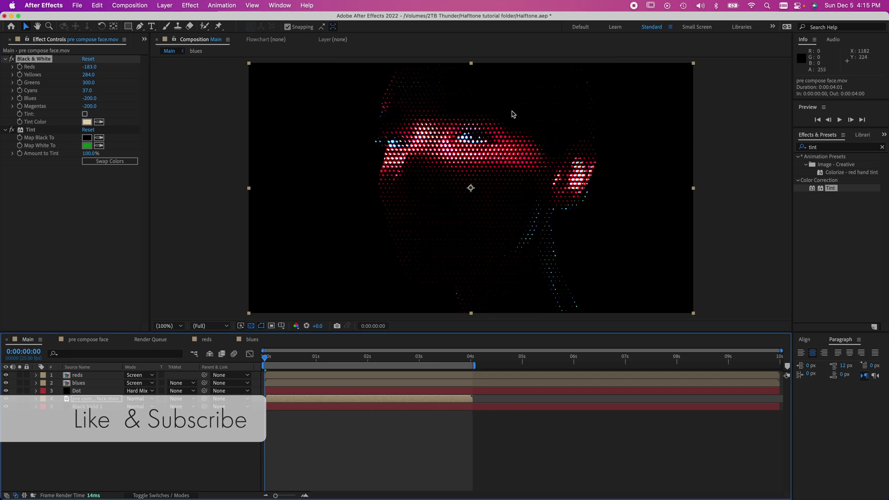
pyautogui.keyDown('shift'); pyautogui.click(87, 407); pyautogui.keyUp('shift')
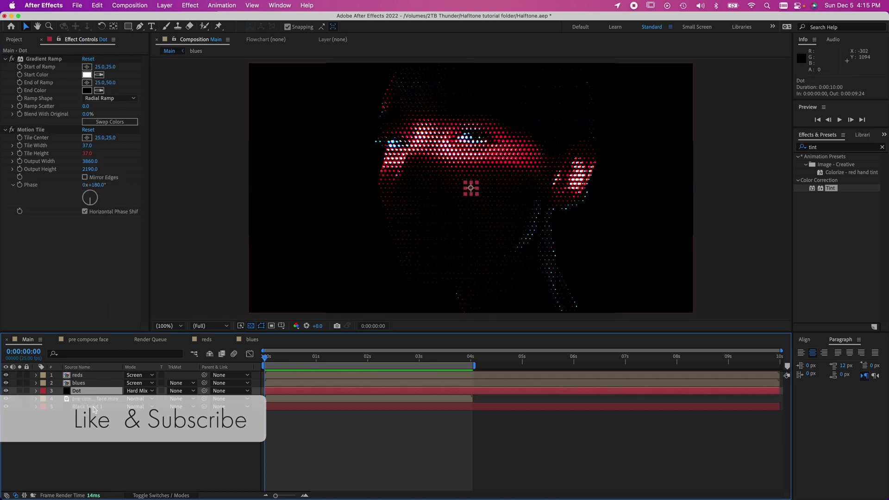
# Pre-compose the green layers as 'Greens' with Screen blending, and preview the combined passes
pyautogui.press('super+shift+c')
pyautogui.write('Greens')
pyautogui.press('Return')
pyautogui.click(141, 391)
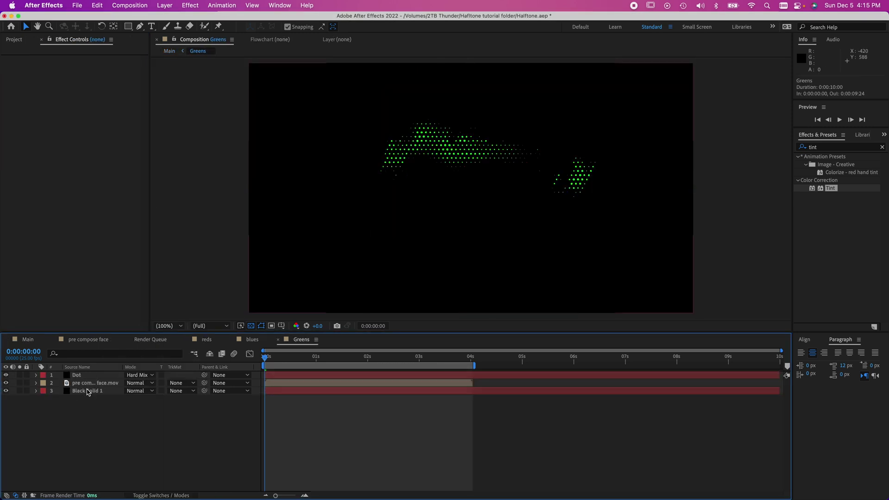
pyautogui.click(89, 145)
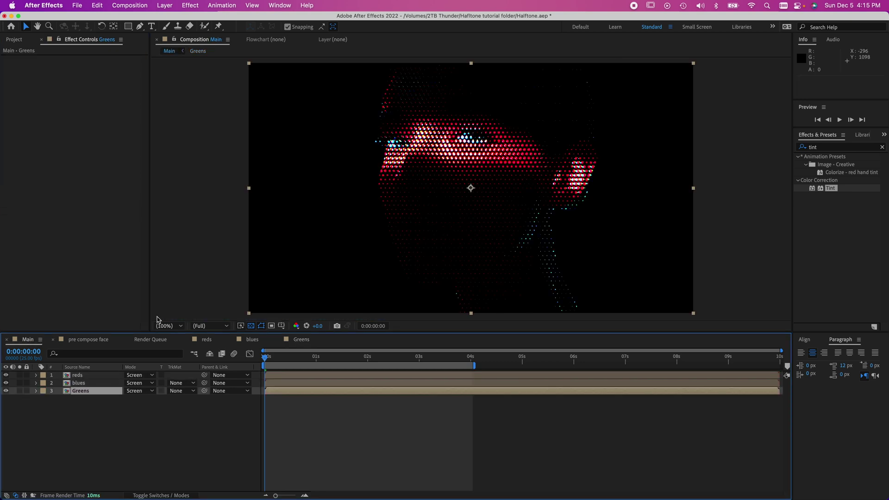
pyautogui.press('space')
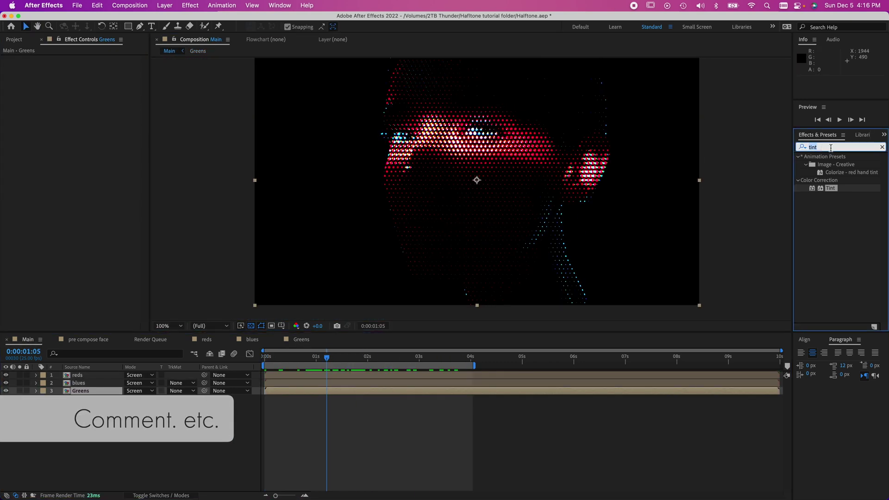
# Add CC Lens to the reds, blues and Greens passes, move reds to the top, and preview
pyautogui.moveTo(829, 196); pyautogui.dragTo(84, 127)
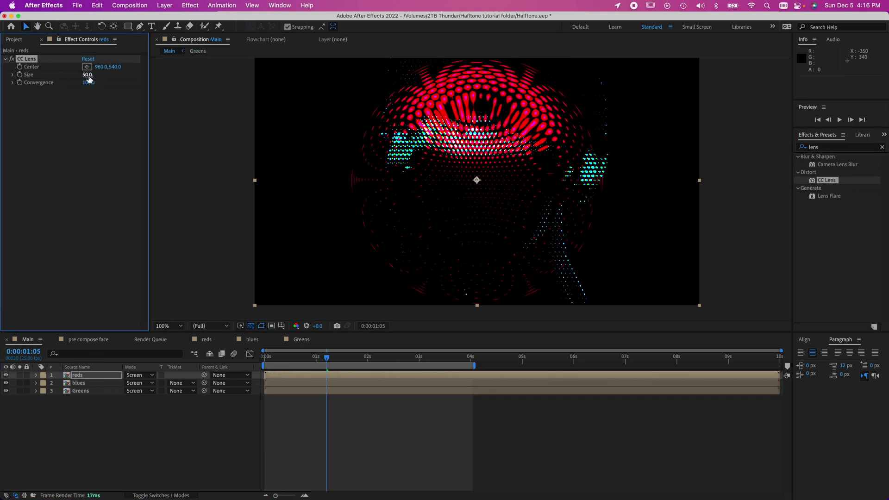
pyautogui.moveTo(88, 74); pyautogui.dragTo(110, 75)
pyautogui.hotkey('ctrl', 'Down')
pyautogui.hotkey('ctrl', 'Down')
pyautogui.hotkey('ctrl', 'v')
pyautogui.moveTo(54, 85); pyautogui.dragTo(94, 85)
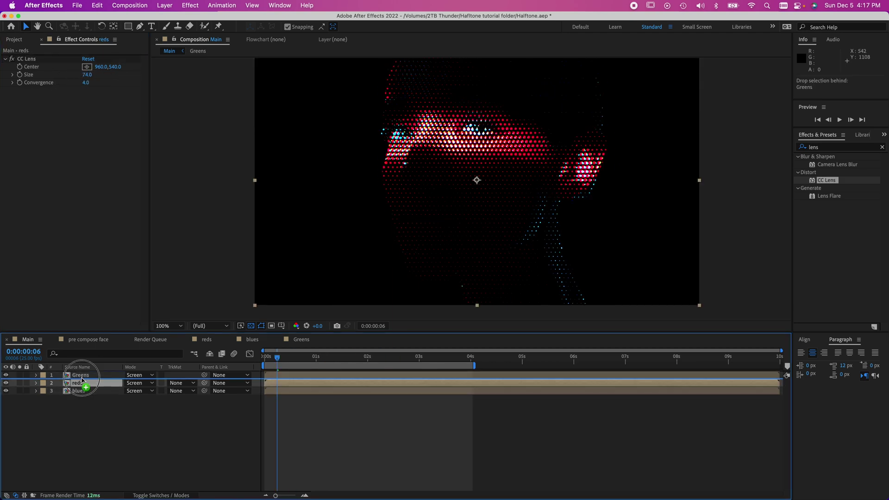
pyautogui.moveTo(82, 380); pyautogui.dragTo(81, 374)
pyautogui.press('Home')
pyautogui.press('space')
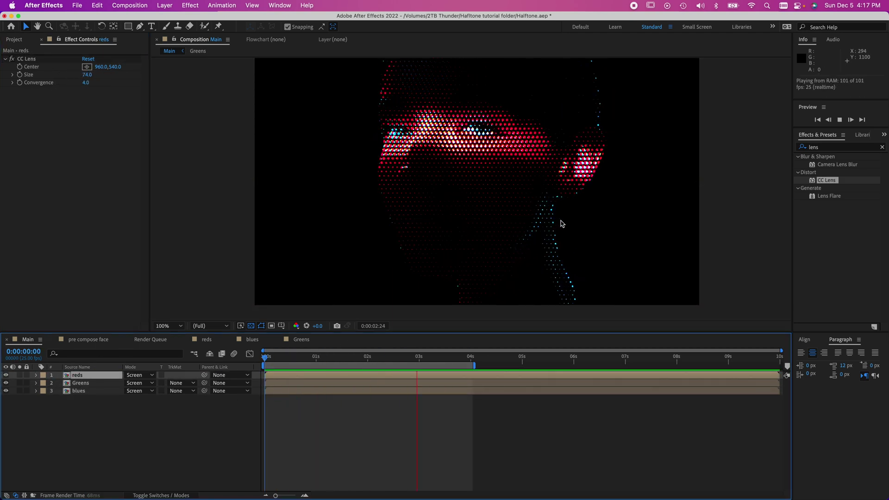
# Apply Fast Box Blur to the reds pass with a Blur Radius of 0.5
pyautogui.click(827, 148)
pyautogui.write('blur')
pyautogui.scroll(-5, 831, 283)
pyautogui.doubleClick(838, 315)
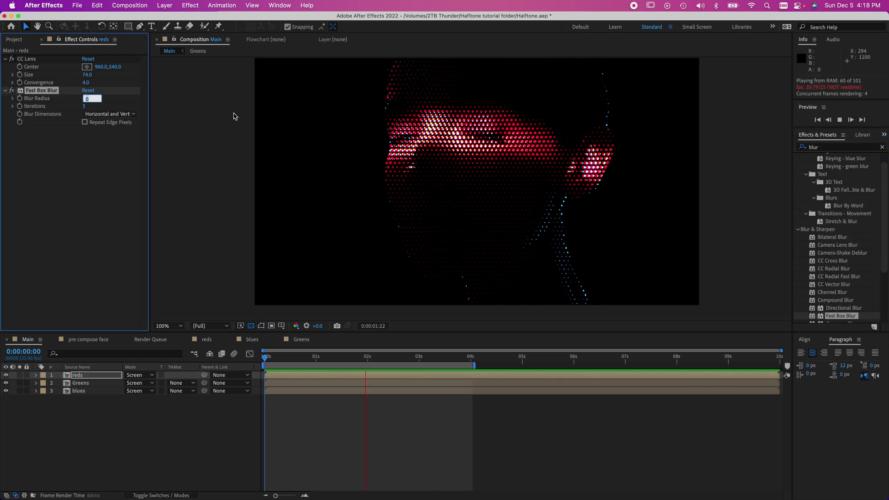
pyautogui.moveTo(86, 98); pyautogui.dragTo(88, 99)
# Copy the blur onto Greens and blues, setting the blues Iterations to 4
pyautogui.click(79, 91)
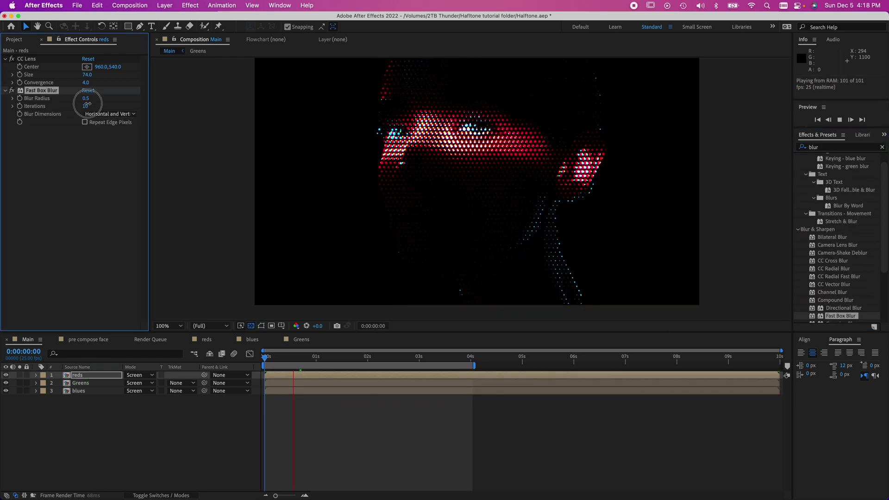
pyautogui.hotkey('ctrl', 'c')
pyautogui.hotkey('ctrl', 'Down')
pyautogui.hotkey('ctrl', 'v')
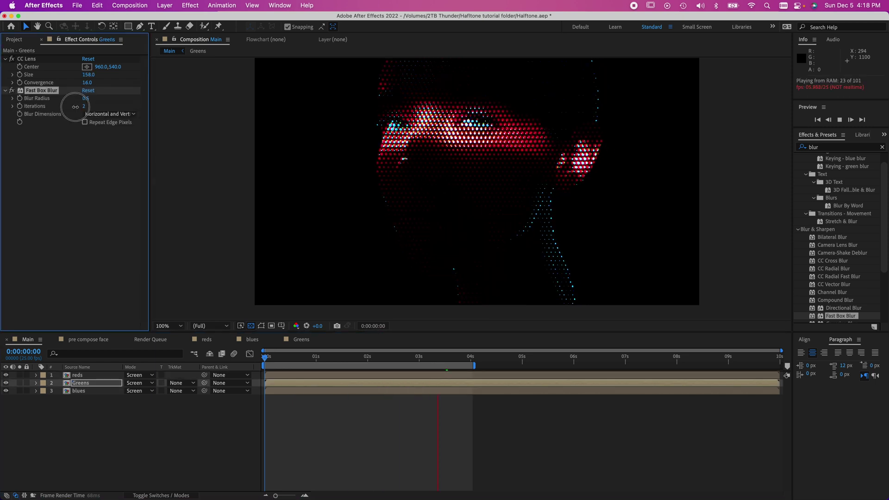
pyautogui.hotkey('ctrl', 'Down')
pyautogui.hotkey('ctrl', 'v')
pyautogui.moveTo(85, 106); pyautogui.dragTo(78, 106)
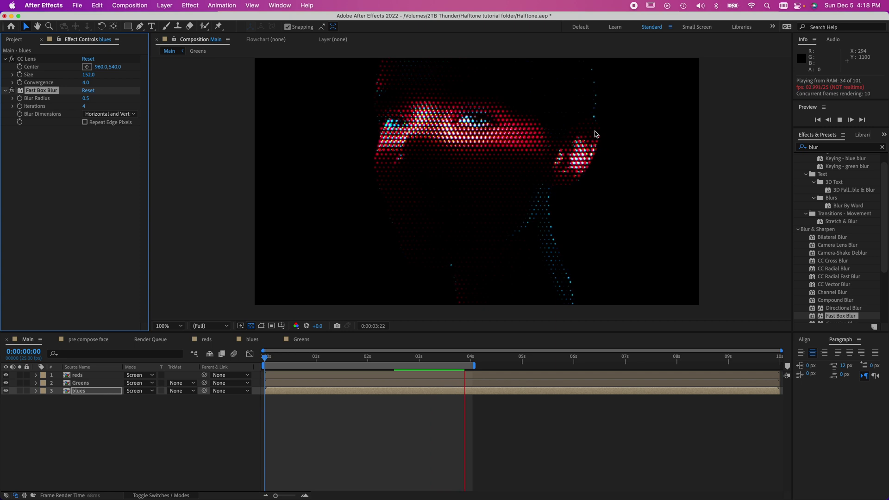